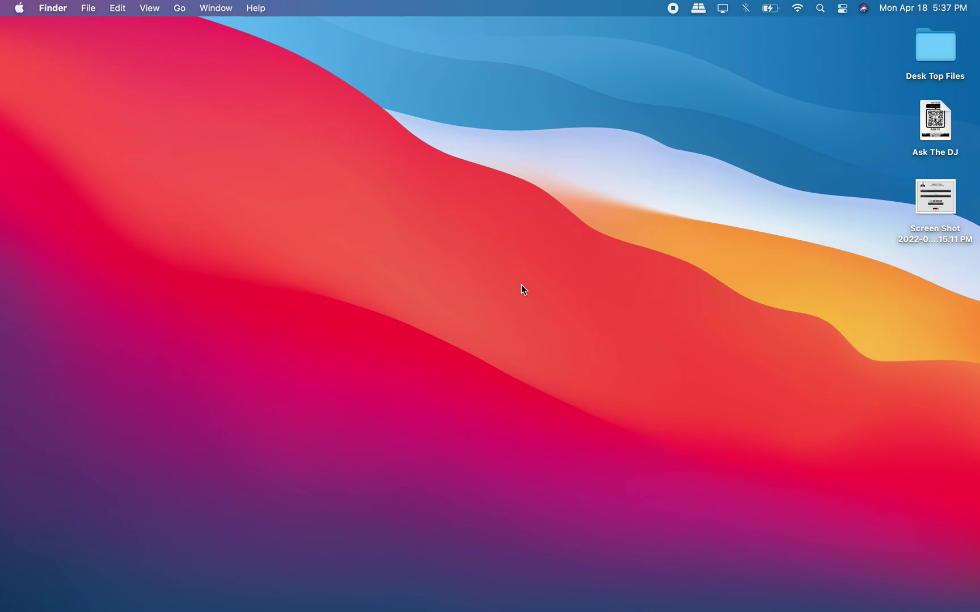
# Launch VirtualDJ, expand the Lists & Advice group and select the Ask the DJ folder
pyautogui.moveTo(658, 610)
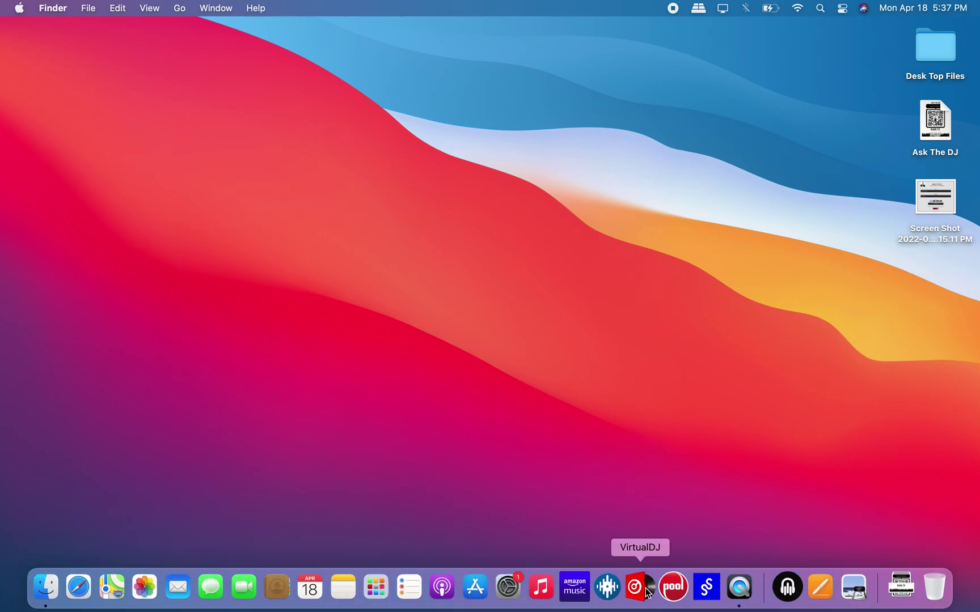
pyautogui.click(637, 587)
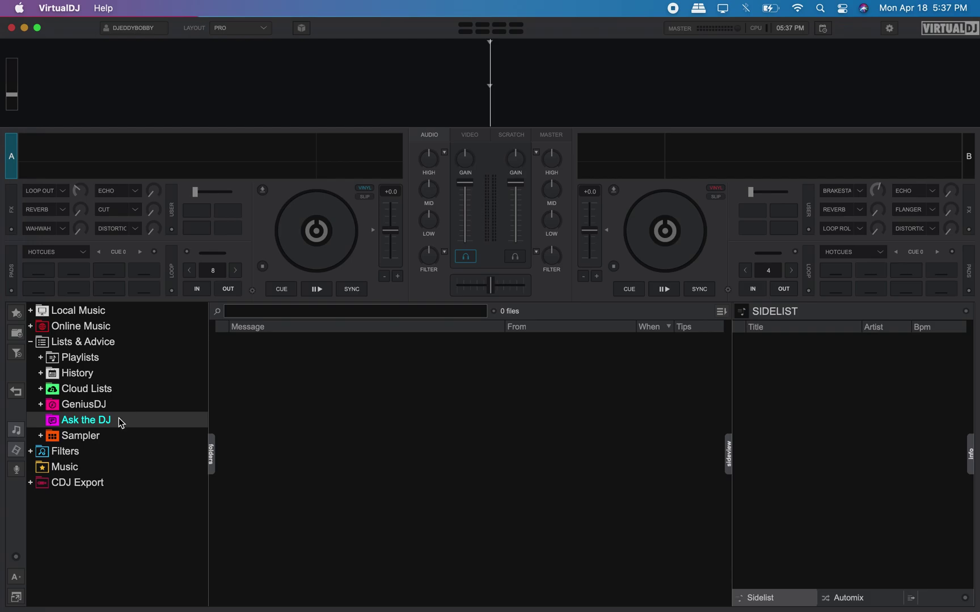
pyautogui.click(211, 446)
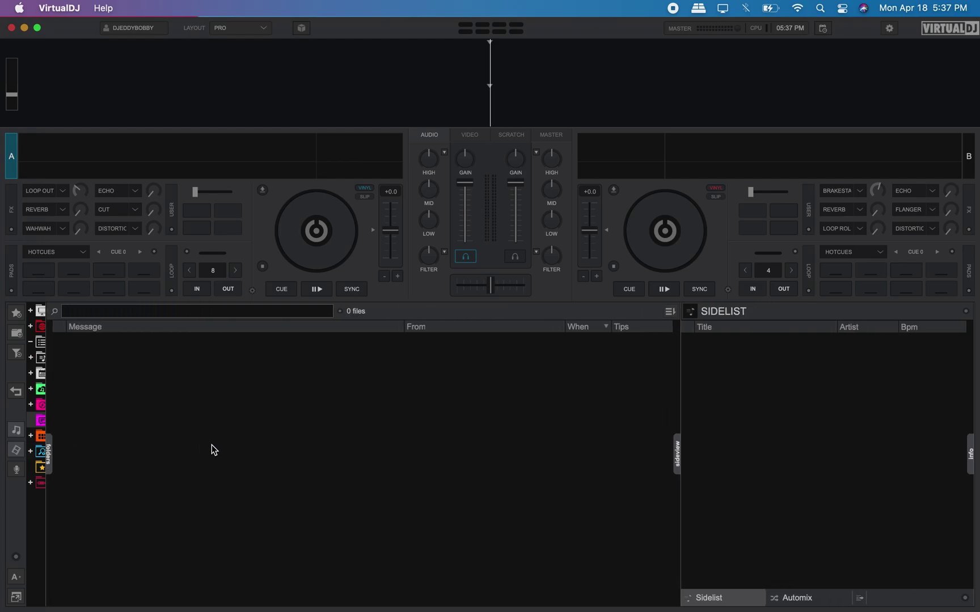
pyautogui.click(46, 454)
pyautogui.click(78, 344)
pyautogui.click(79, 343)
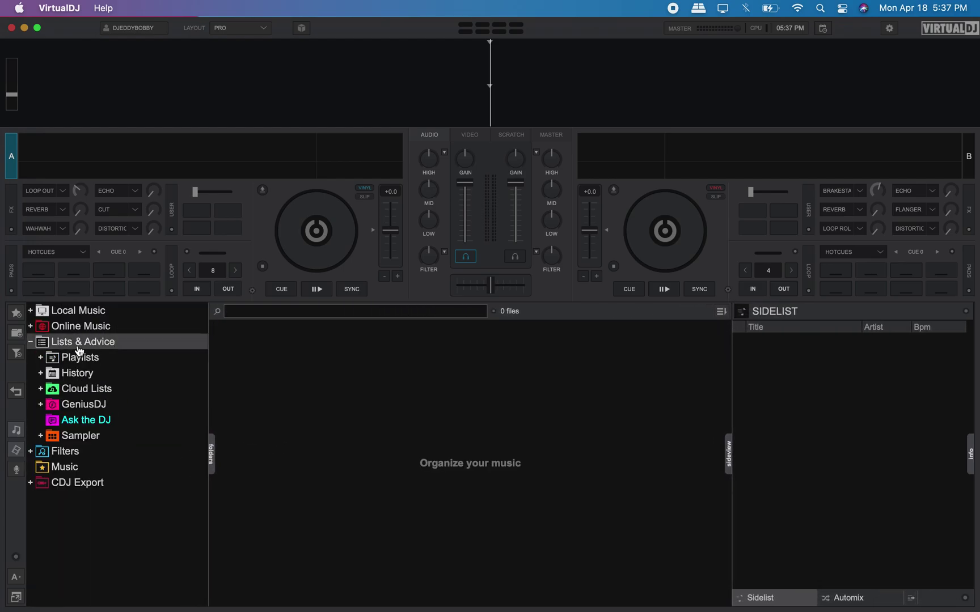
pyautogui.click(88, 423)
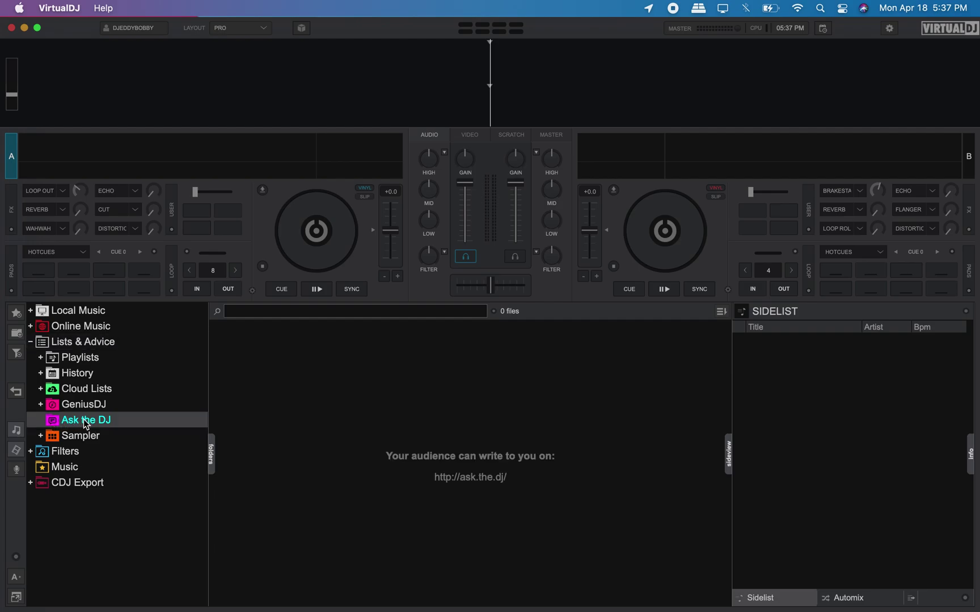
# Open the Ask the DJ setup page in Safari from the folder's context menu
pyautogui.rightClick(102, 422)
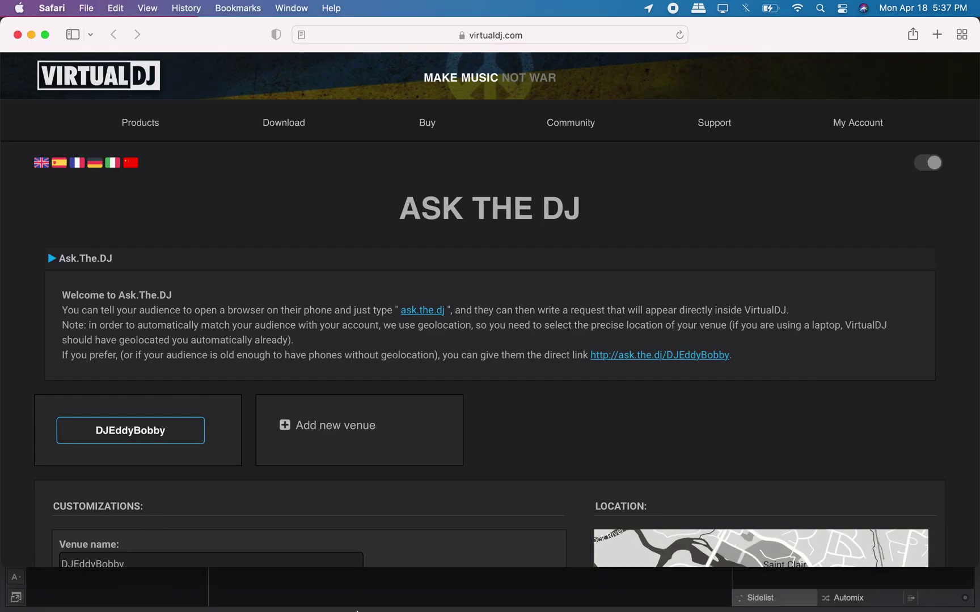
pyautogui.moveTo(348, 595)
pyautogui.click(326, 579)
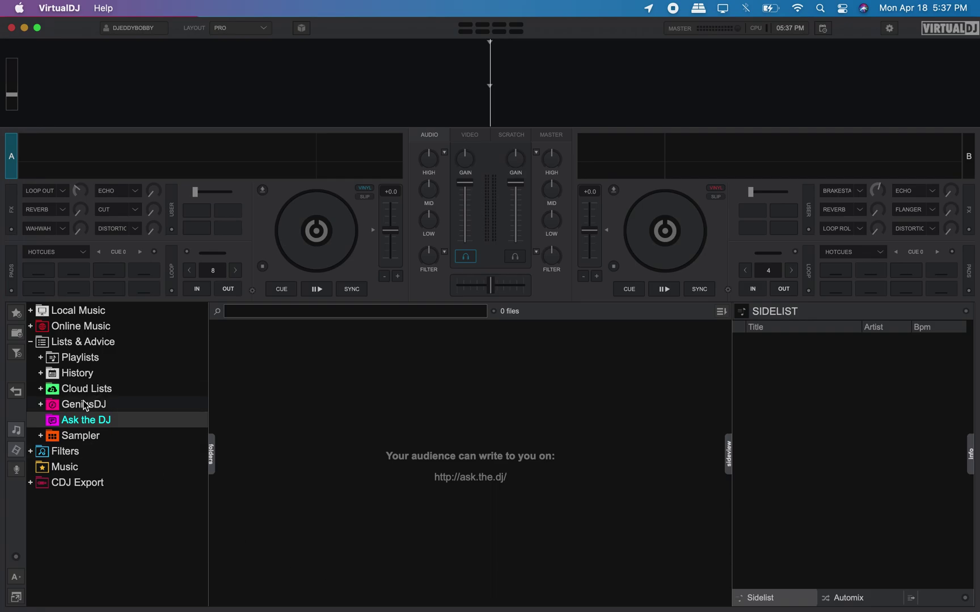
pyautogui.click(76, 362)
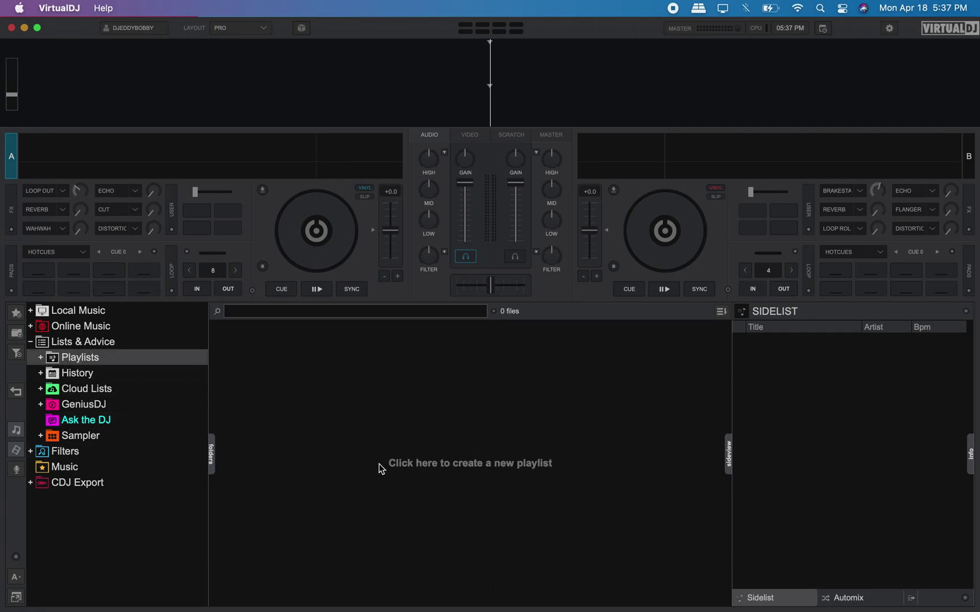
pyautogui.moveTo(426, 609)
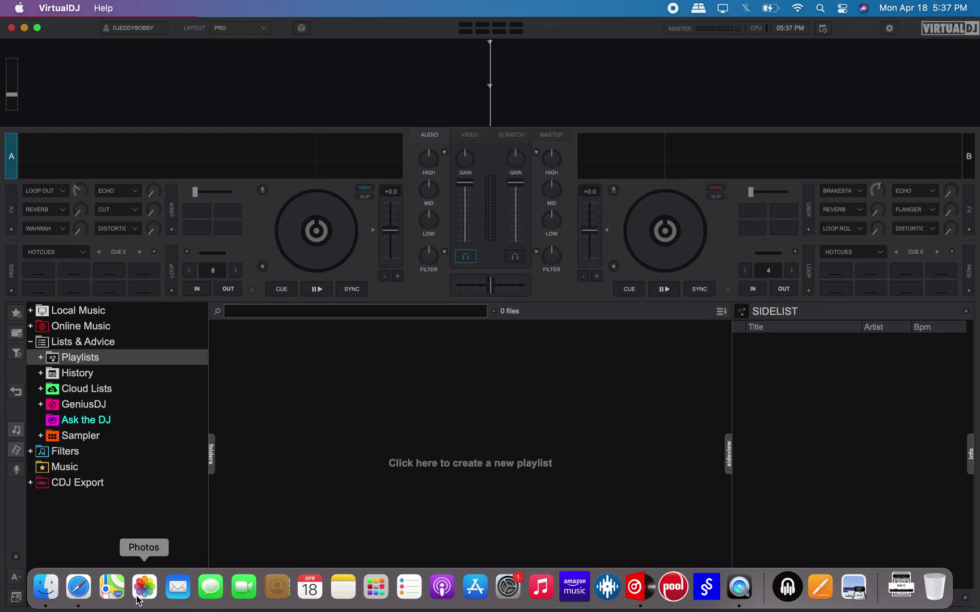
pyautogui.click(78, 587)
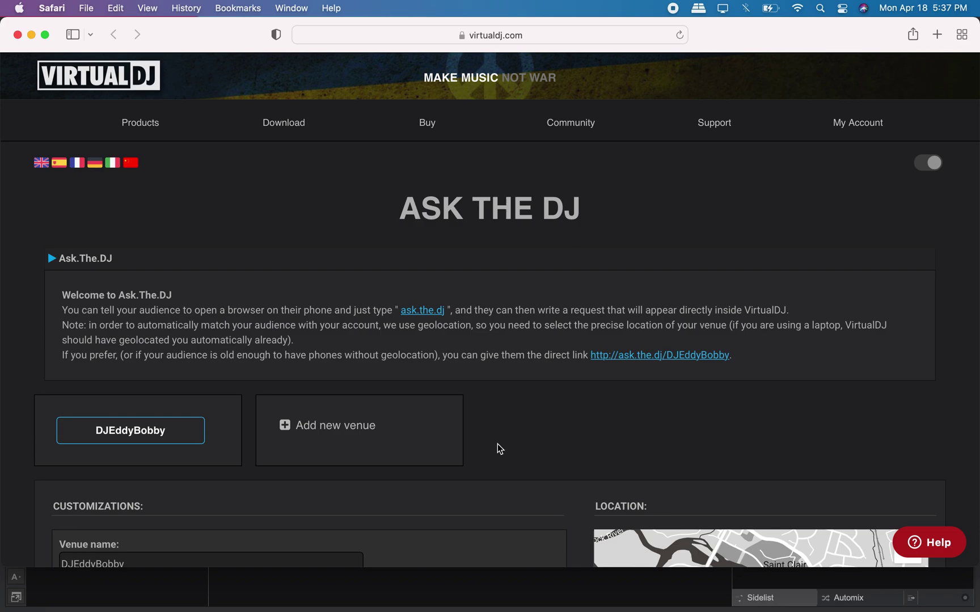
# Scroll through the venue Customizations and answer No to 'Do you want to accept tips?'
pyautogui.scroll(-8, 499, 448)
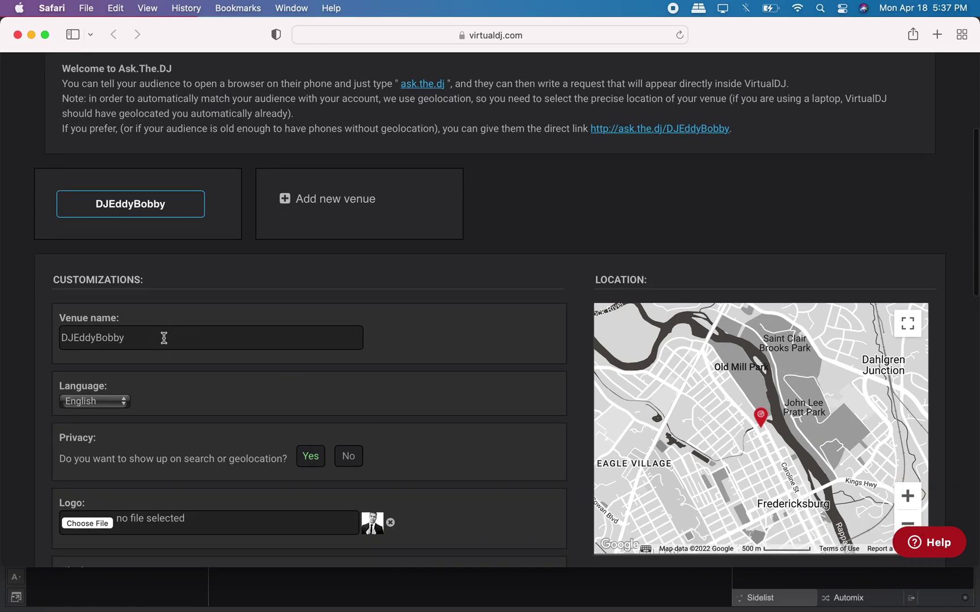
pyautogui.scroll(-3, 164, 338)
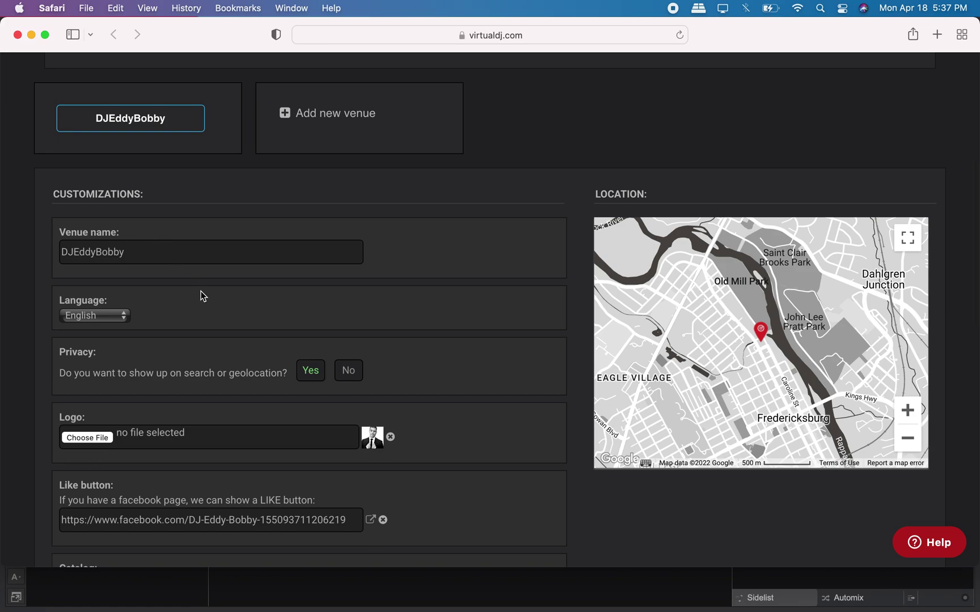
pyautogui.scroll(-4, 395, 324)
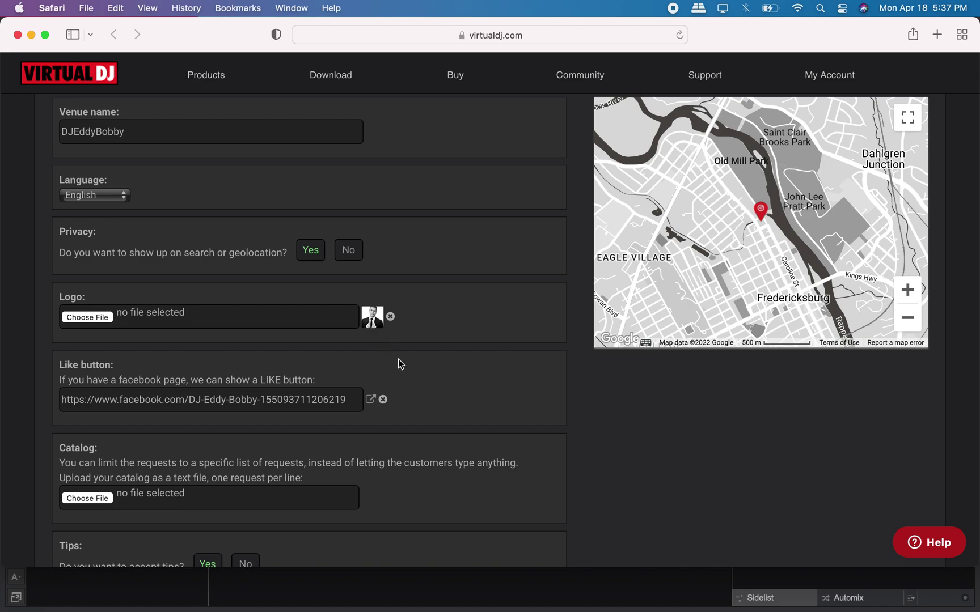
pyautogui.scroll(-3, 399, 363)
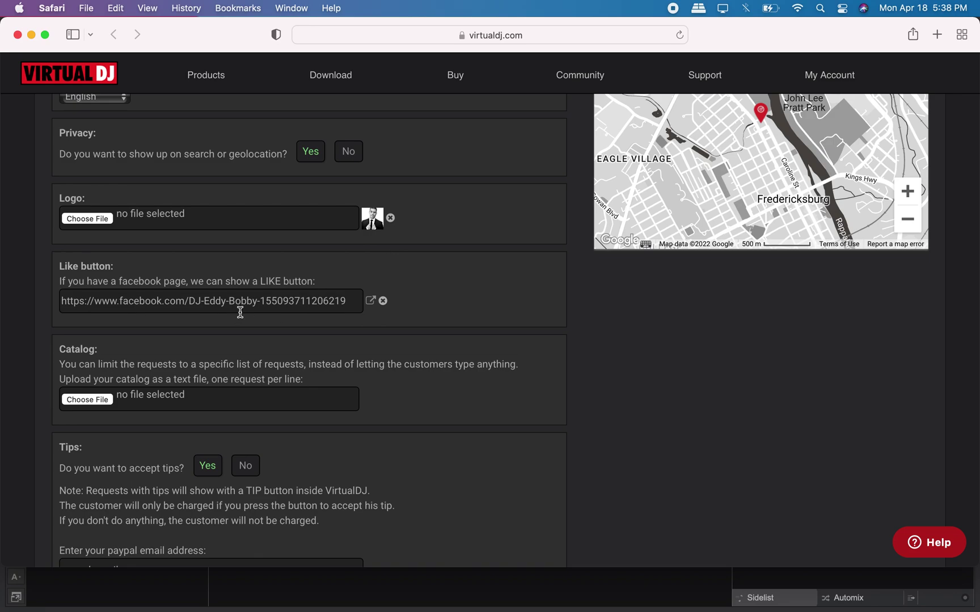
pyautogui.scroll(-2, 278, 320)
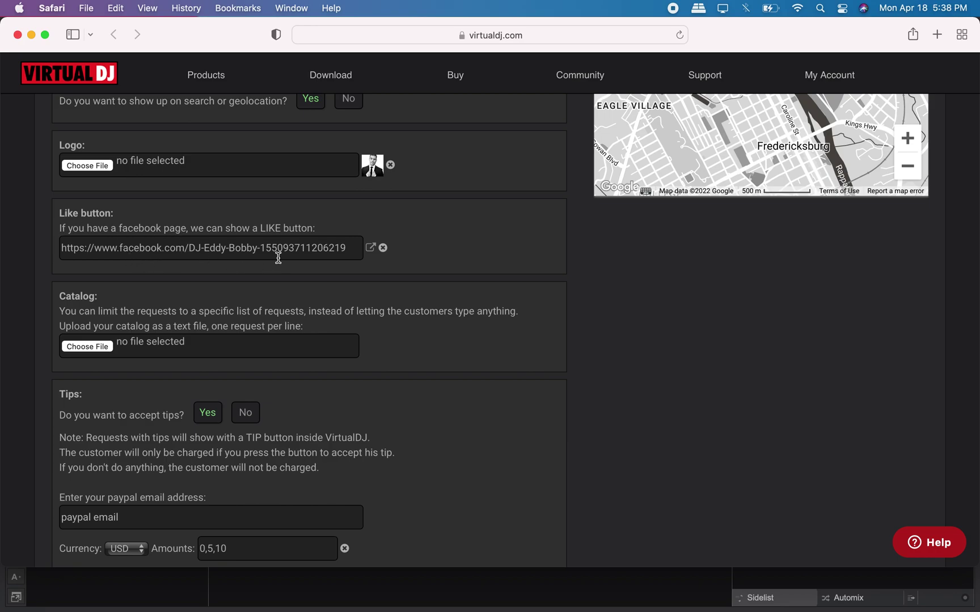
pyautogui.scroll(-4, 350, 299)
pyautogui.scroll(-1, 351, 300)
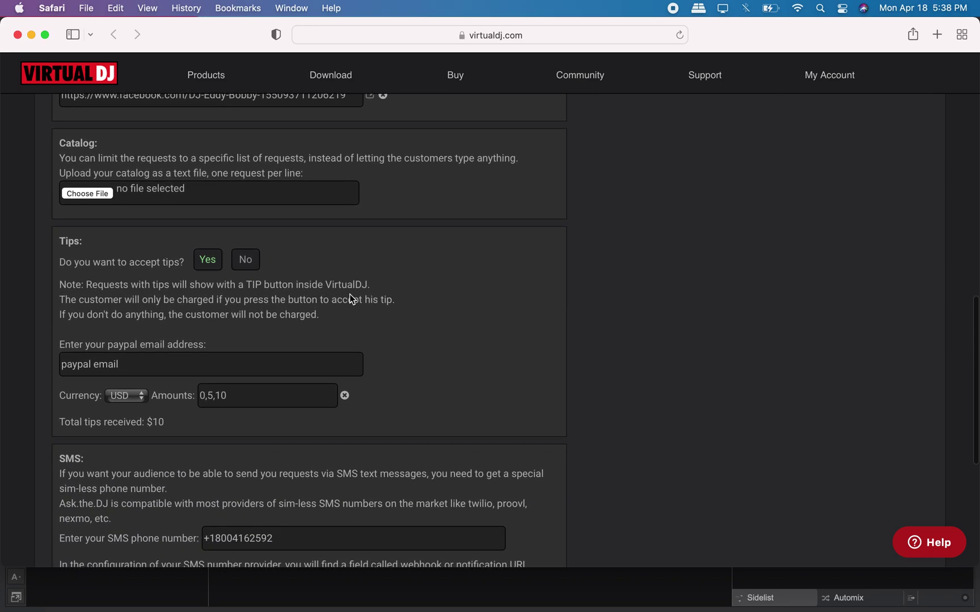
pyautogui.click(247, 262)
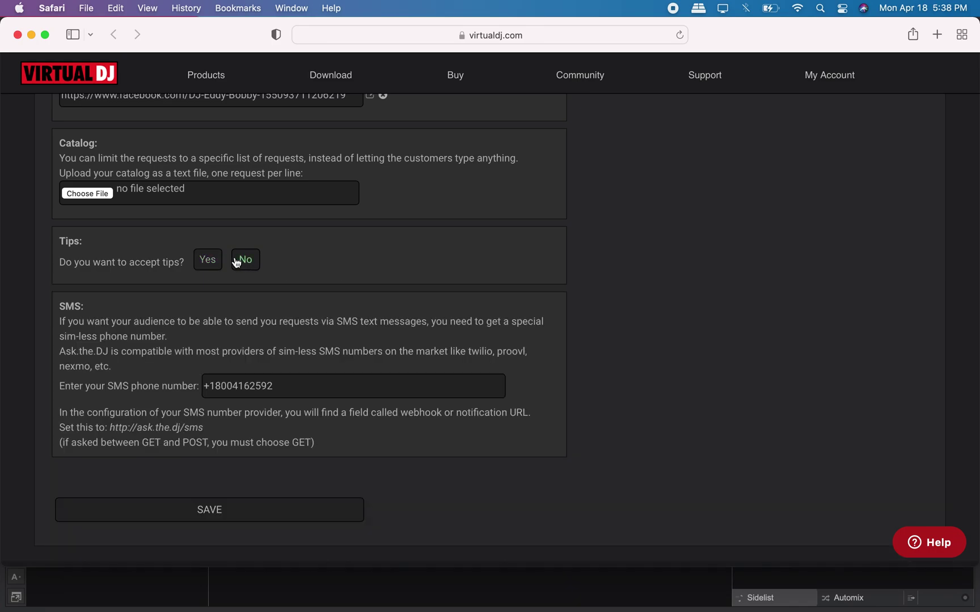
# Try editing the tip Amounts field, set tips back to No, and SAVE the venue settings
pyautogui.click(208, 261)
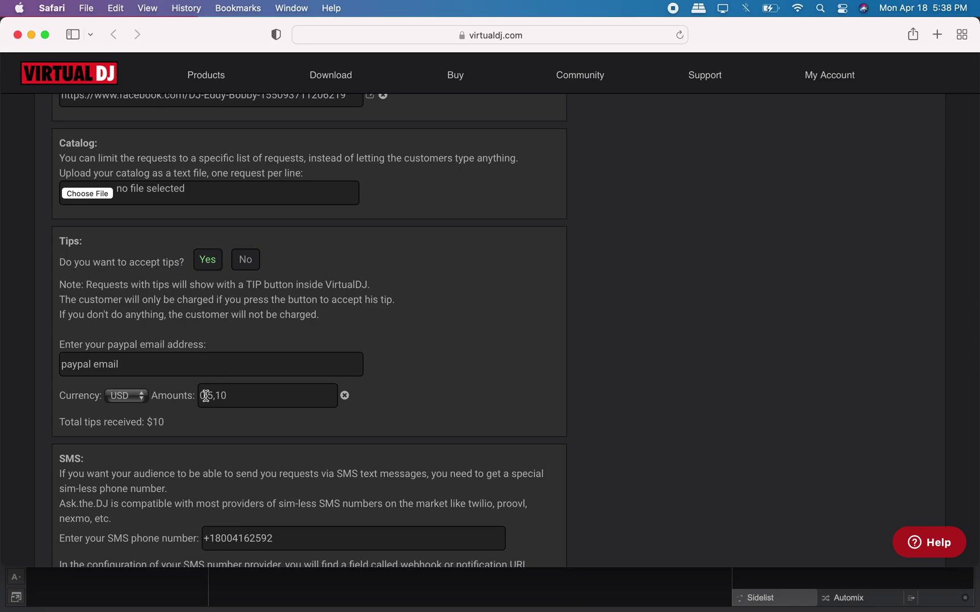
pyautogui.moveTo(205, 395); pyautogui.dragTo(195, 395)
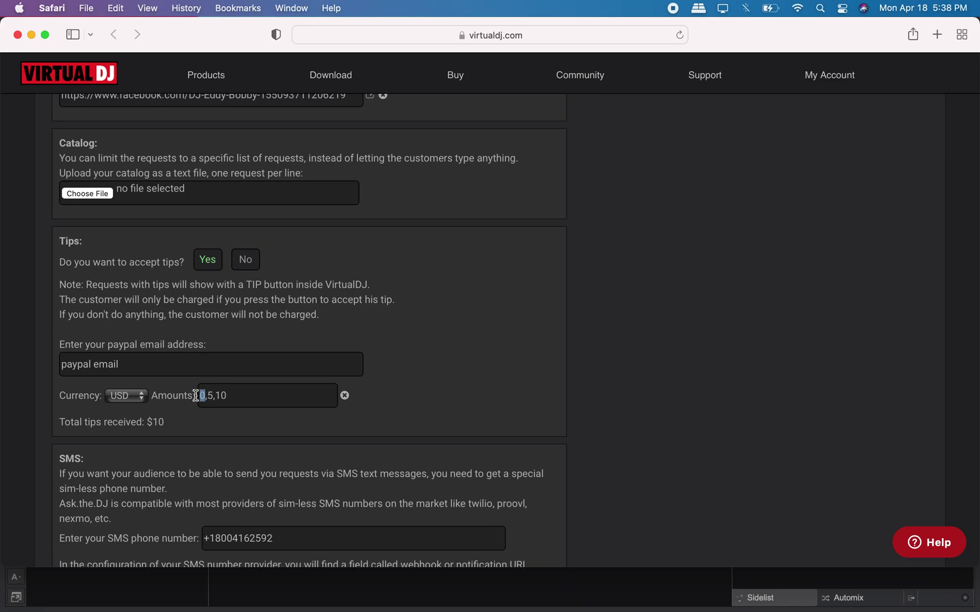
pyautogui.click(256, 399)
pyautogui.write(',20')
pyautogui.moveTo(207, 396); pyautogui.dragTo(189, 398)
pyautogui.click(248, 262)
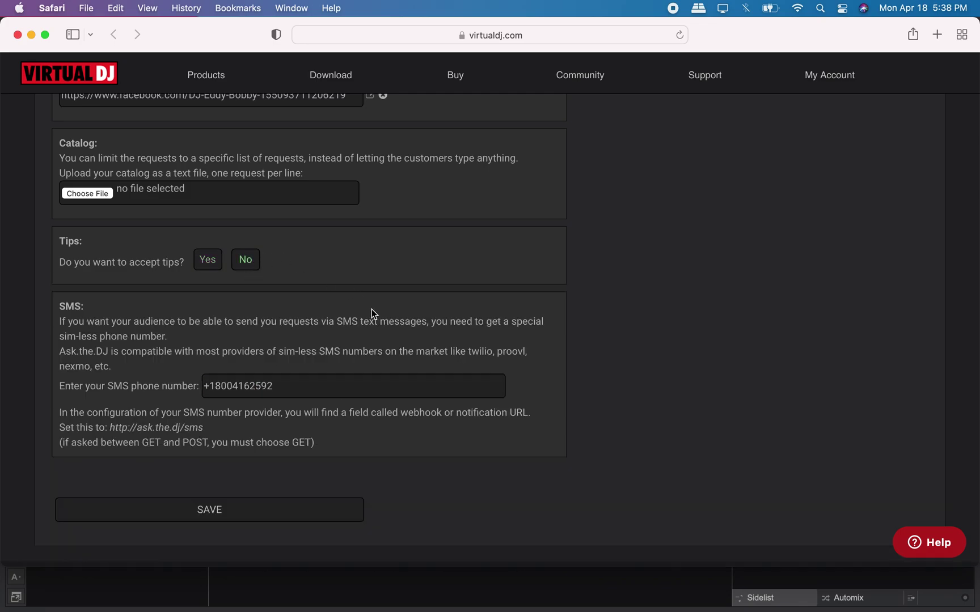
pyautogui.scroll(-4, 361, 340)
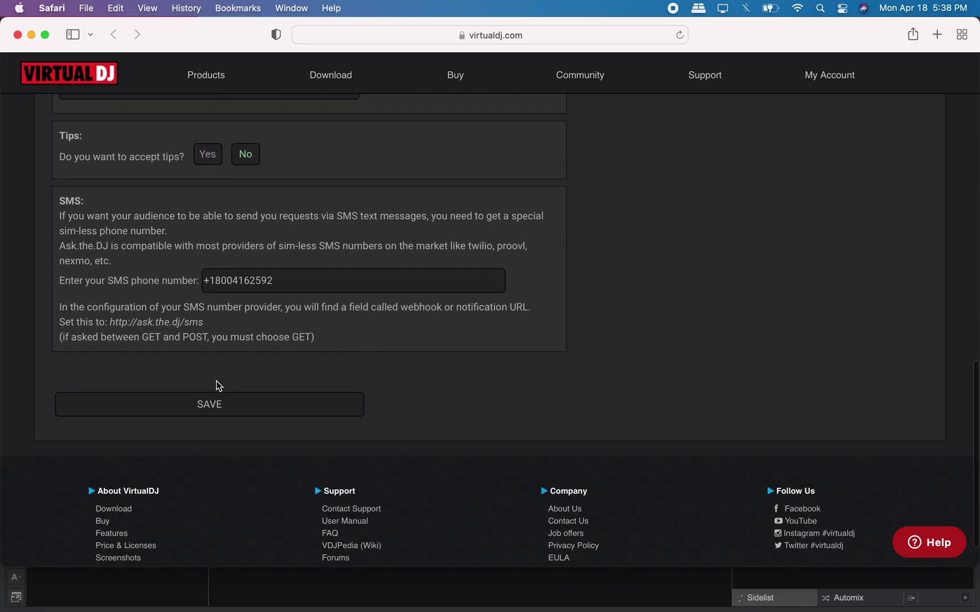
pyautogui.click(233, 407)
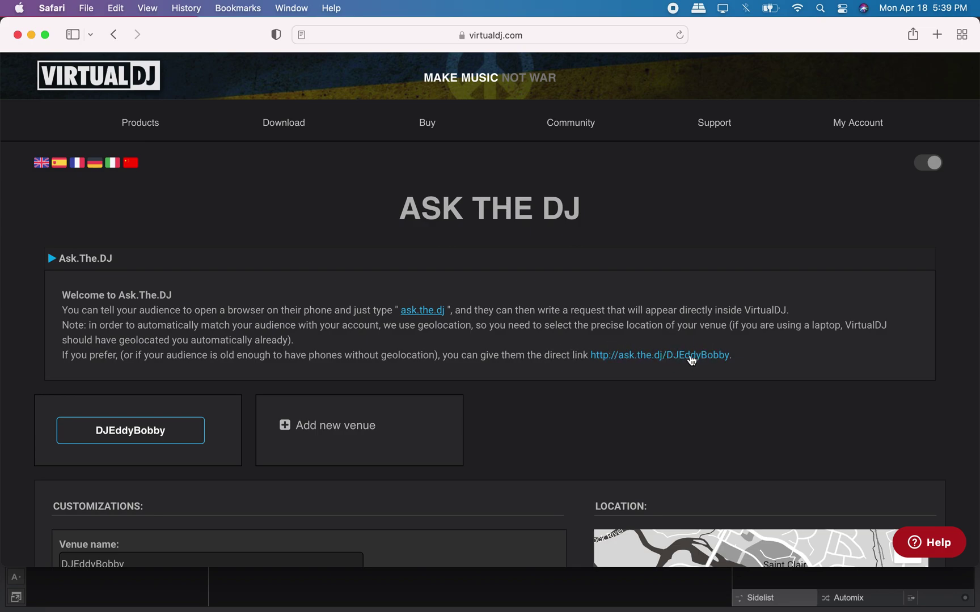
# Open the venue's request link and send a 'Runaround Sue' request under a new requester name
pyautogui.click(636, 361)
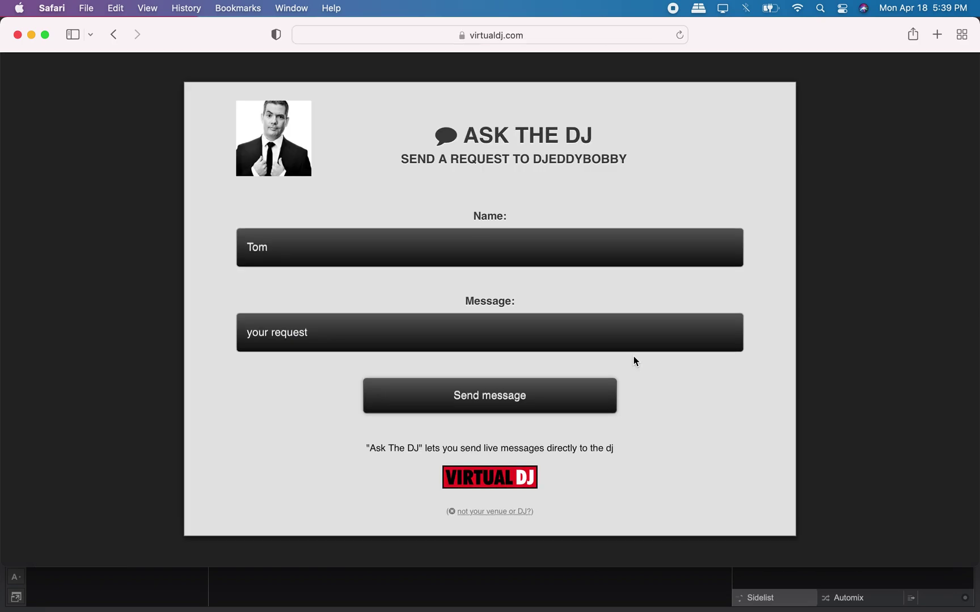
pyautogui.click(293, 245)
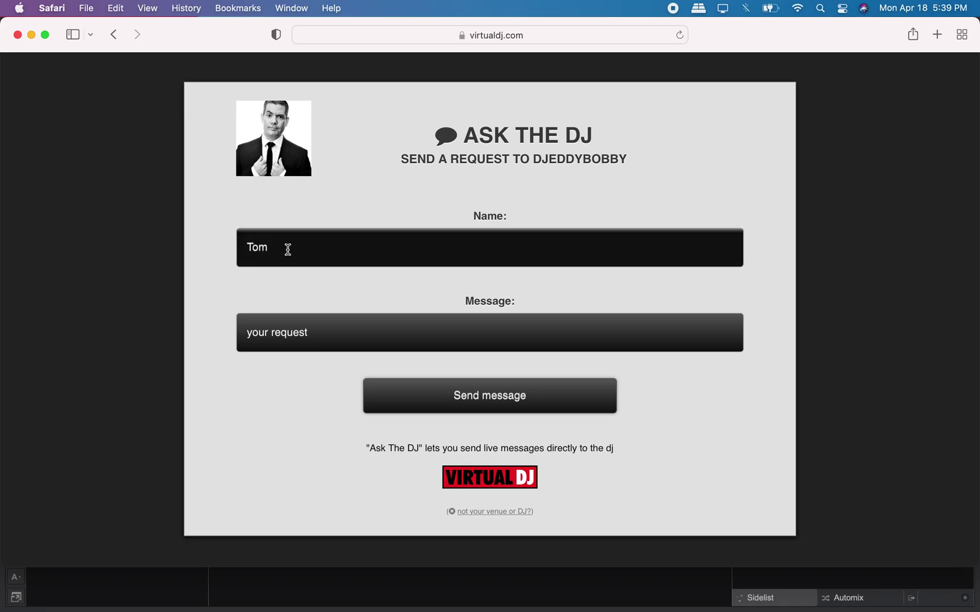
pyautogui.moveTo(287, 247); pyautogui.dragTo(193, 248)
pyautogui.press('BackSpace')
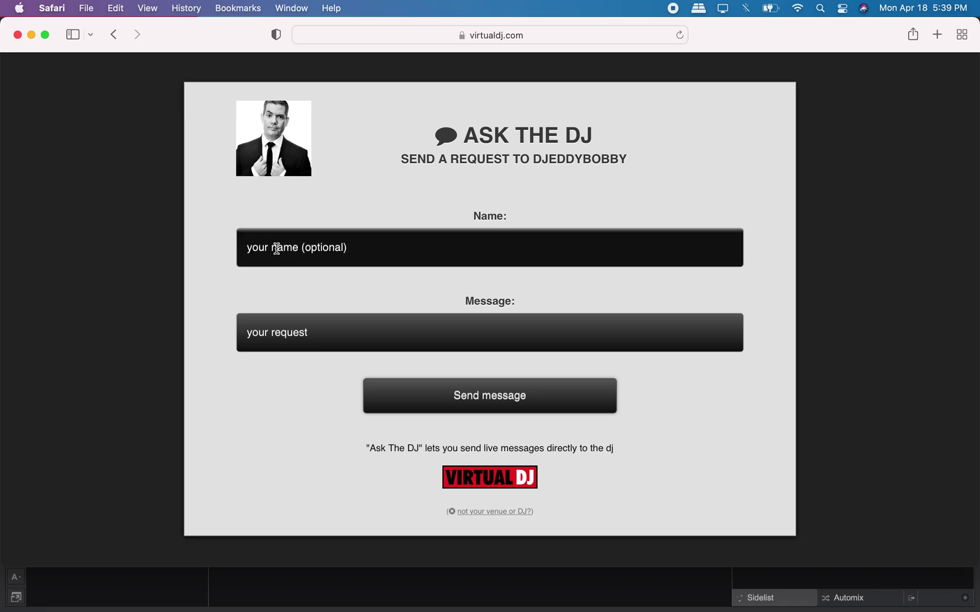
pyautogui.write('Tom')
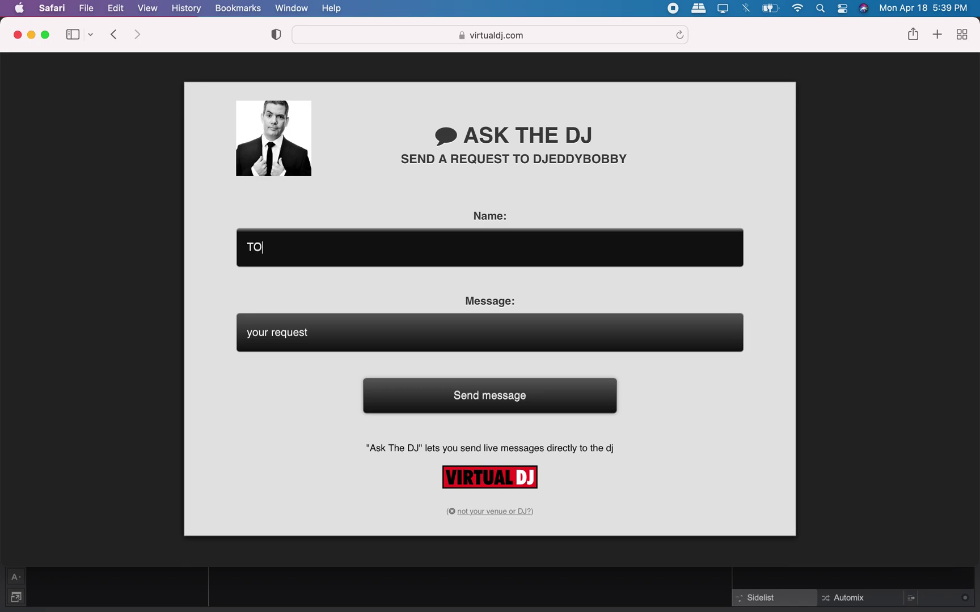
pyautogui.press('BackSpace')
pyautogui.press('BackSpace')
pyautogui.write('om')
pyautogui.click(304, 337)
pyautogui.write('Runa')
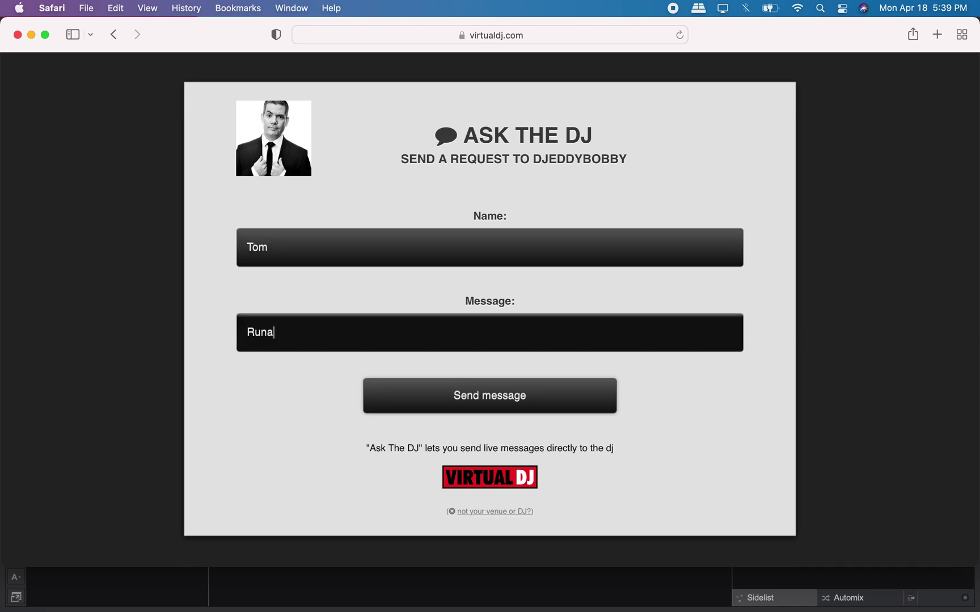
pyautogui.write('round Sue')
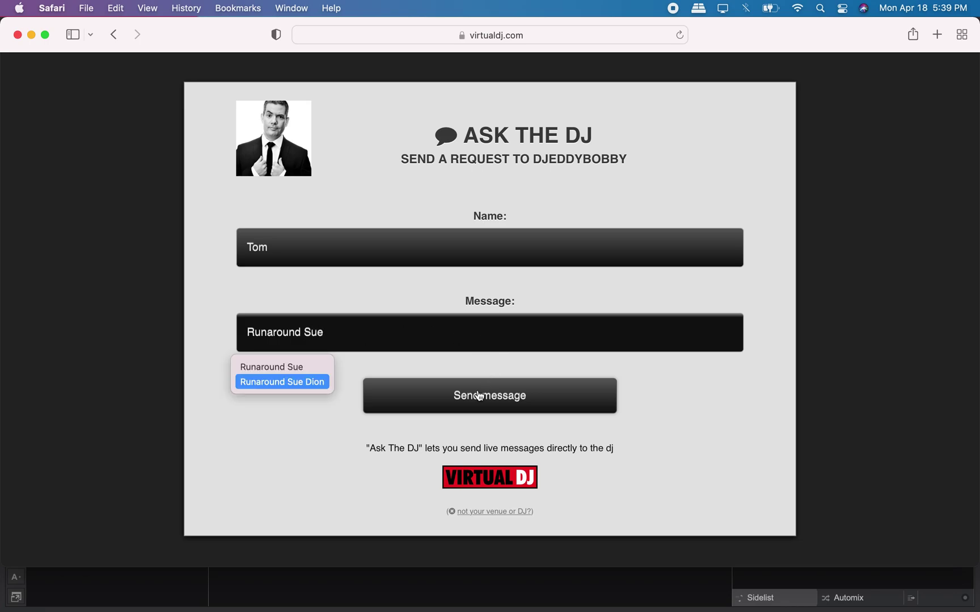
pyautogui.click(334, 409)
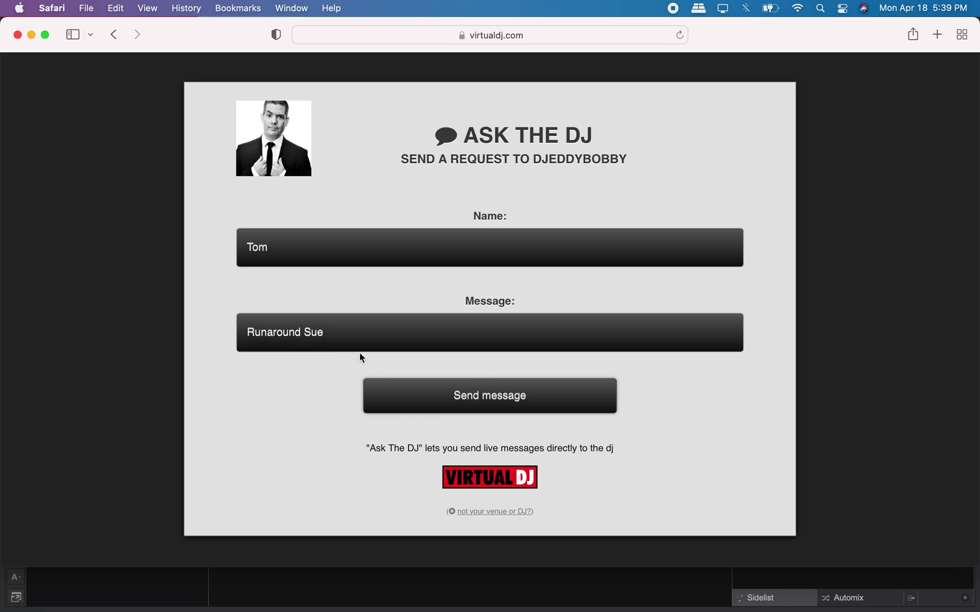
pyautogui.click(486, 397)
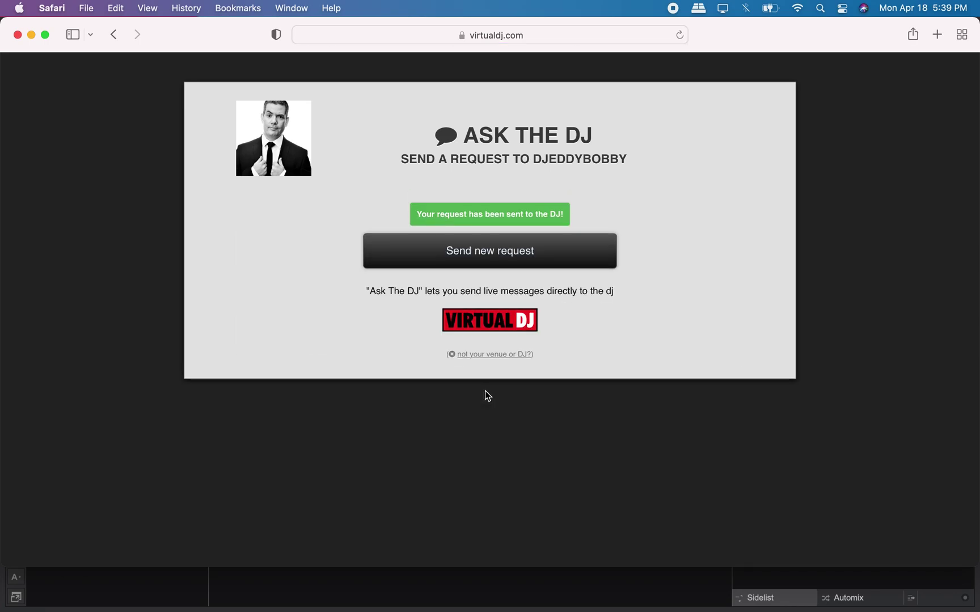
# Send a second request, 'Usher yeah', under a different requester name
pyautogui.click(476, 253)
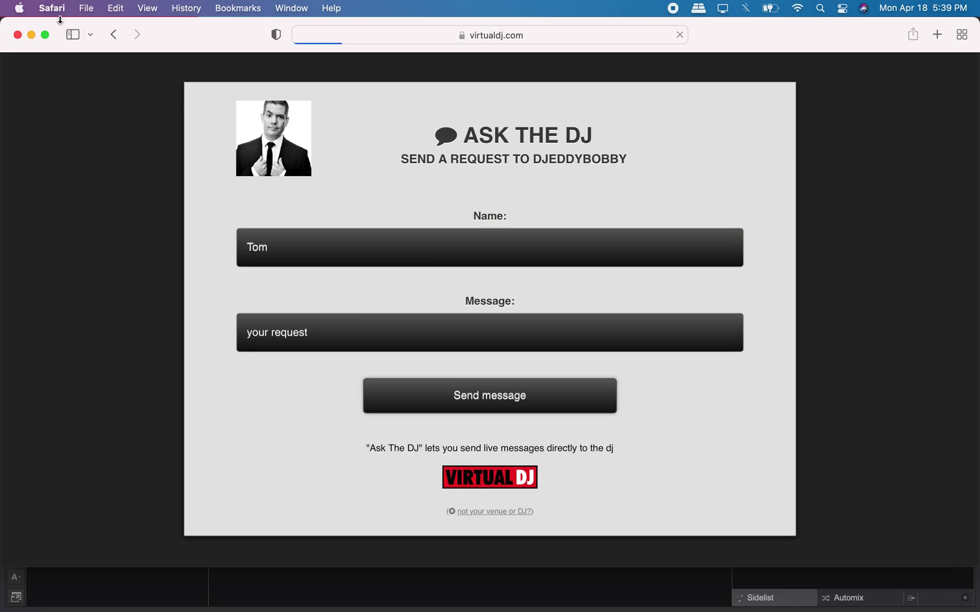
pyautogui.moveTo(288, 251); pyautogui.dragTo(198, 249)
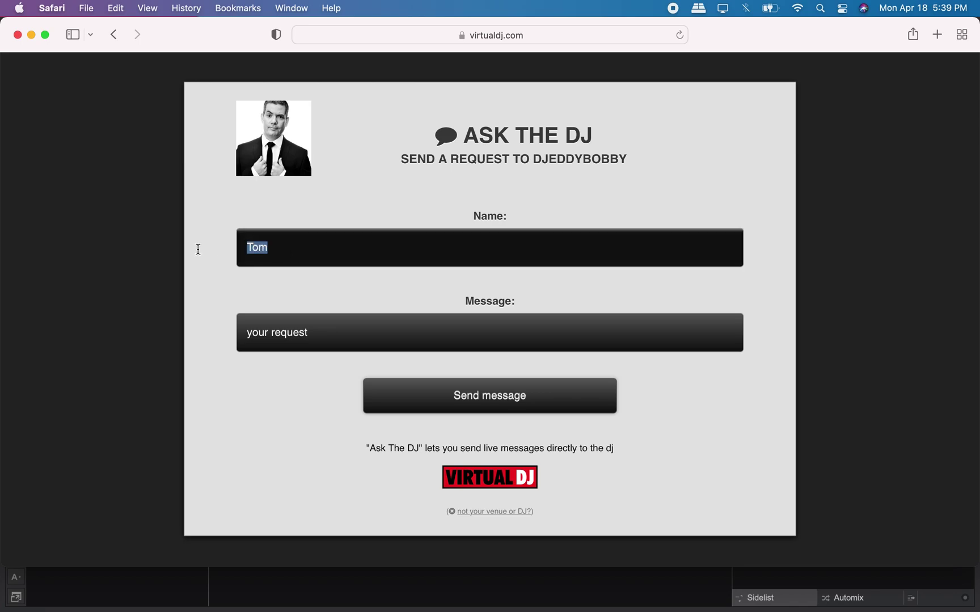
pyautogui.write('Nikki')
pyautogui.click(254, 327)
pyautogui.write('Ushe')
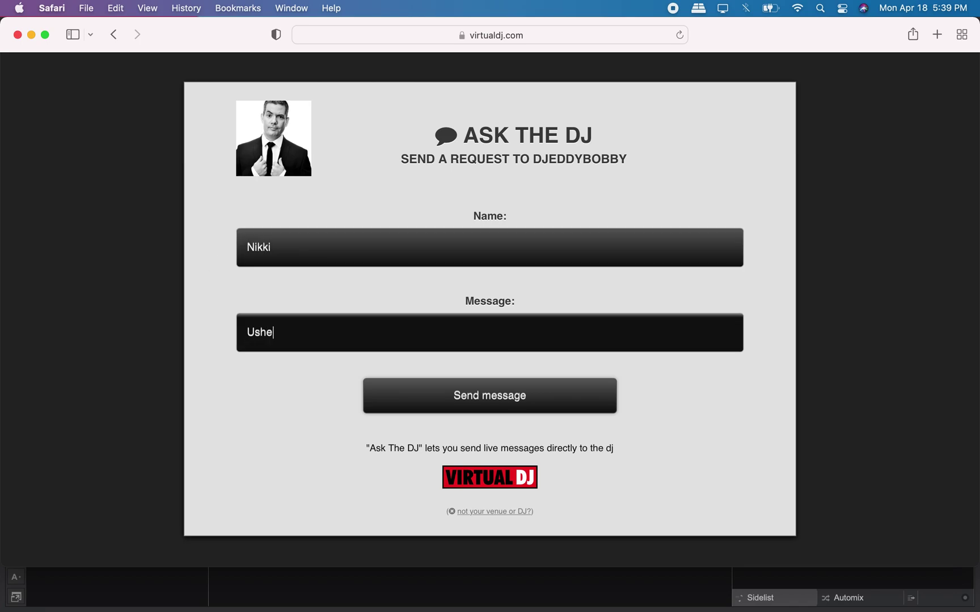
pyautogui.write('r yeah')
pyautogui.click(420, 396)
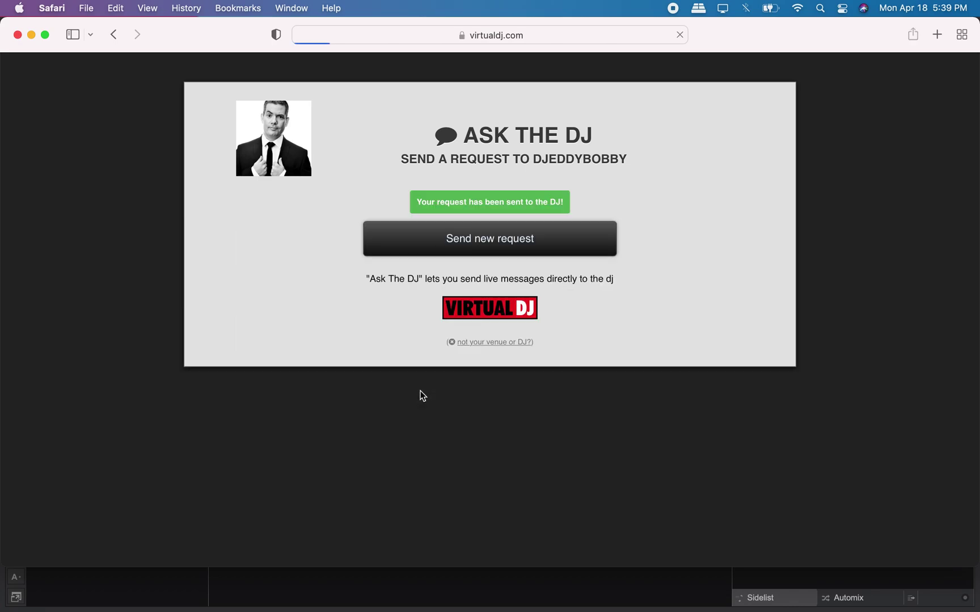
# Start a fresh request form and clear the leftover name from the Name field
pyautogui.click(487, 256)
pyautogui.moveTo(304, 262); pyautogui.dragTo(203, 242)
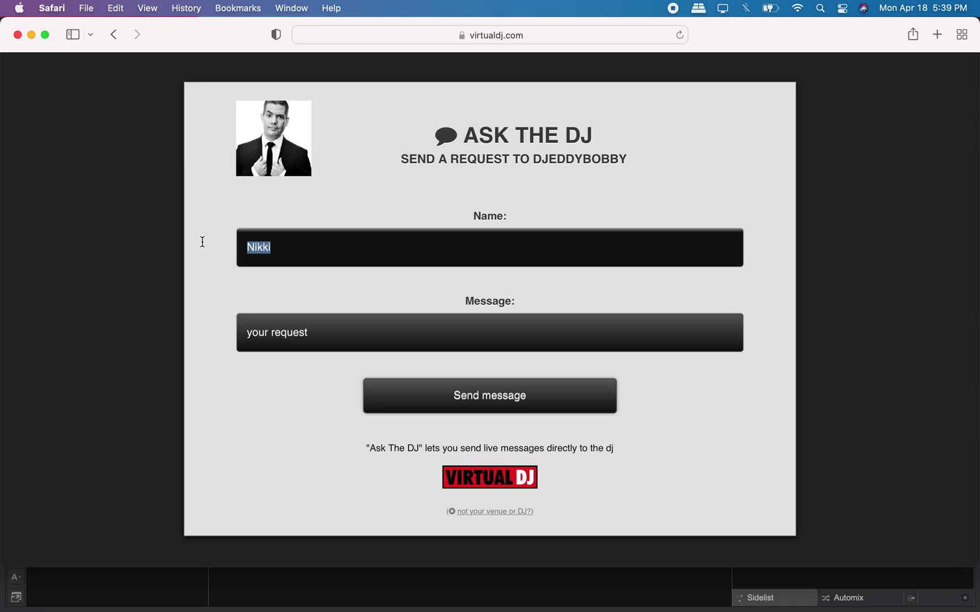
pyautogui.press('BackSpace')
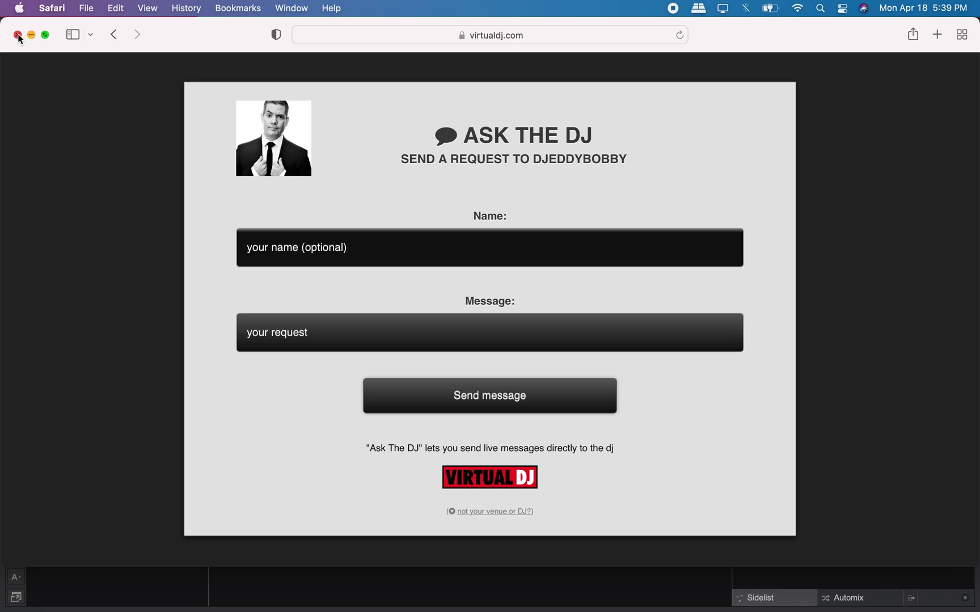
pyautogui.click(51, 8)
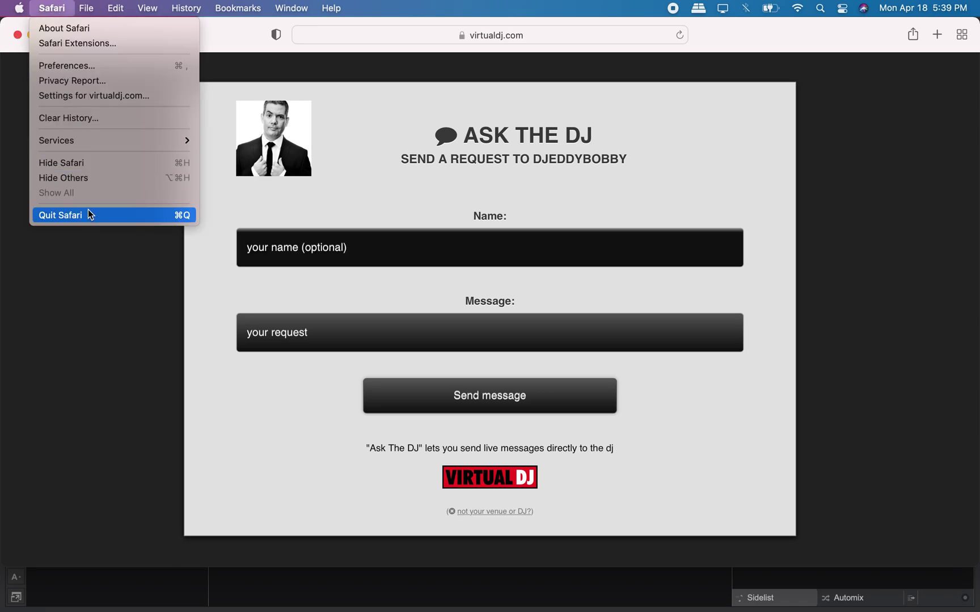
# Copy the request page URL from the address bar with Cmd+C, then quit Safari
pyautogui.click(414, 33)
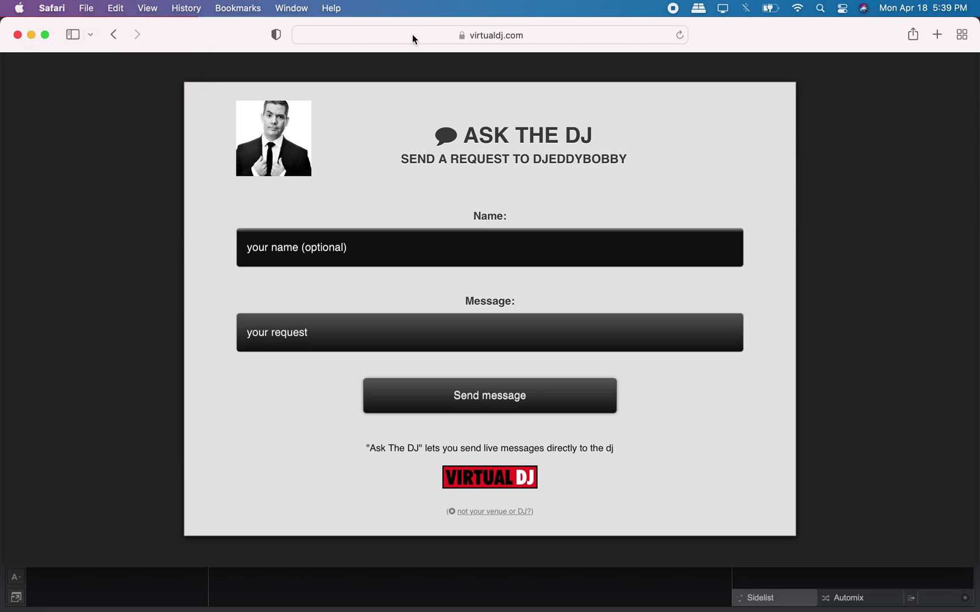
pyautogui.click(413, 34)
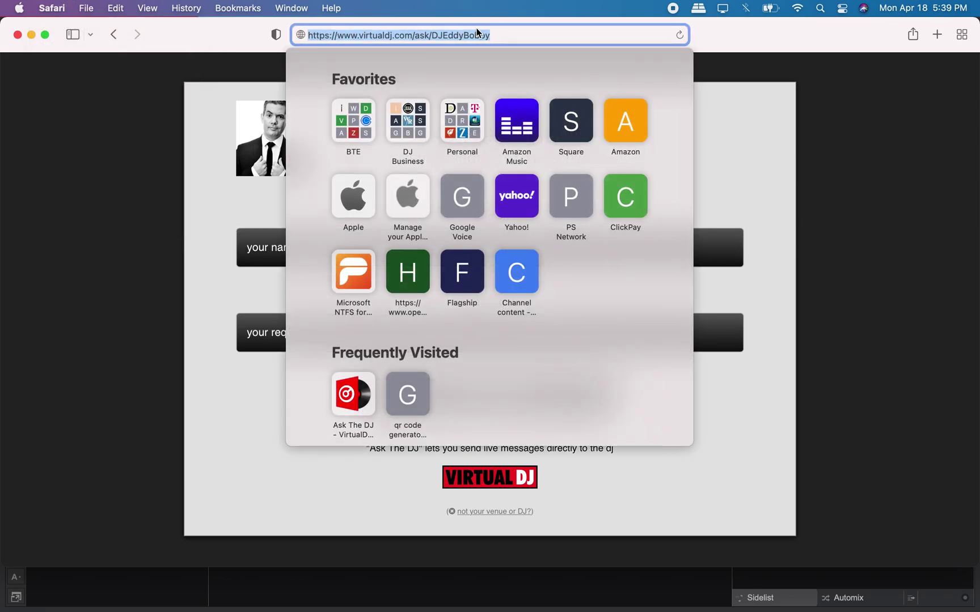
pyautogui.press('super+c')
pyautogui.click(515, 39)
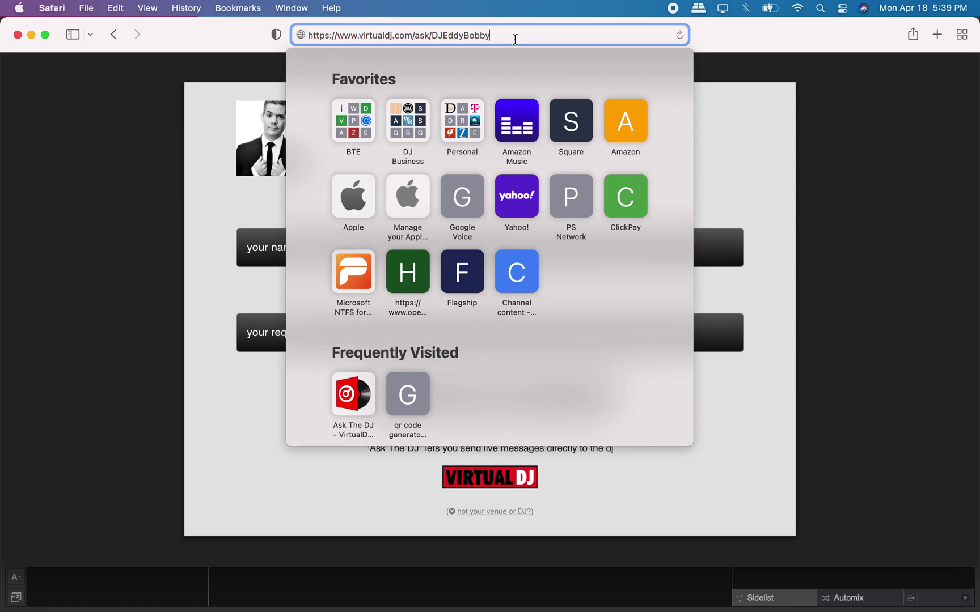
pyautogui.press('super+a')
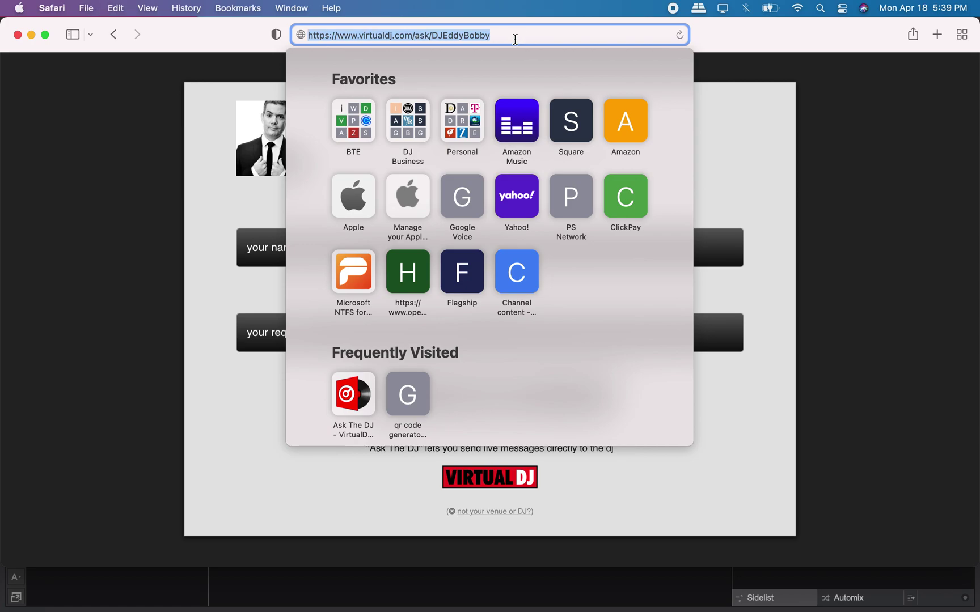
pyautogui.click(55, 11)
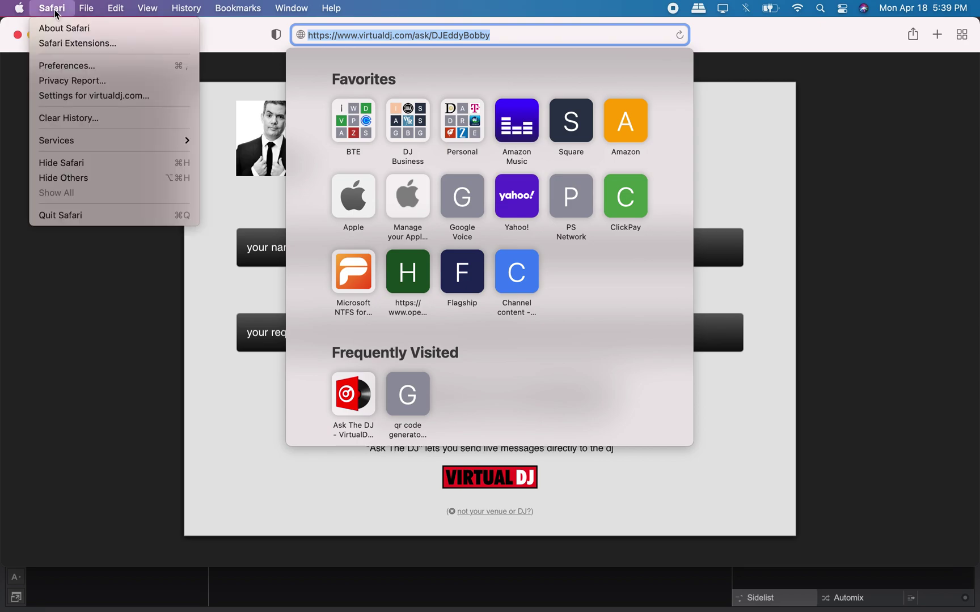
pyautogui.click(71, 215)
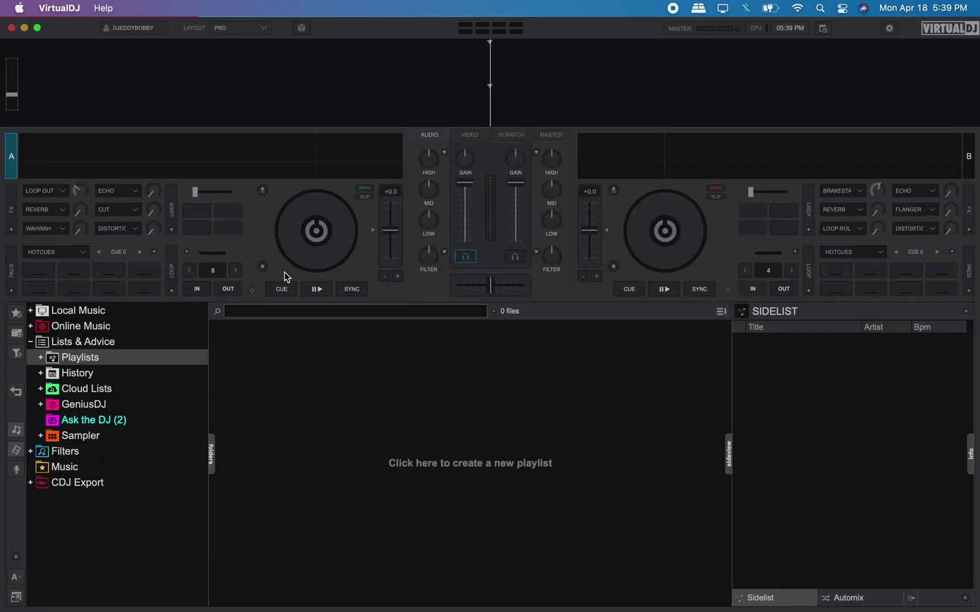
# Expand Playlists, open the Ask the DJ folder, and search the library for 'Usher yeah'
pyautogui.doubleClick(122, 361)
pyautogui.scroll(-10, 106, 376)
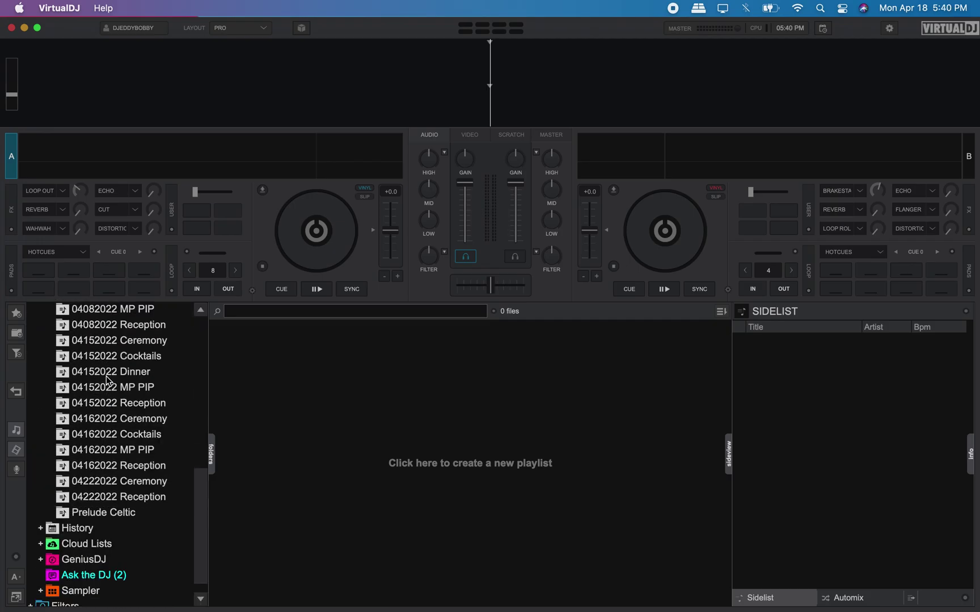
pyautogui.click(130, 459)
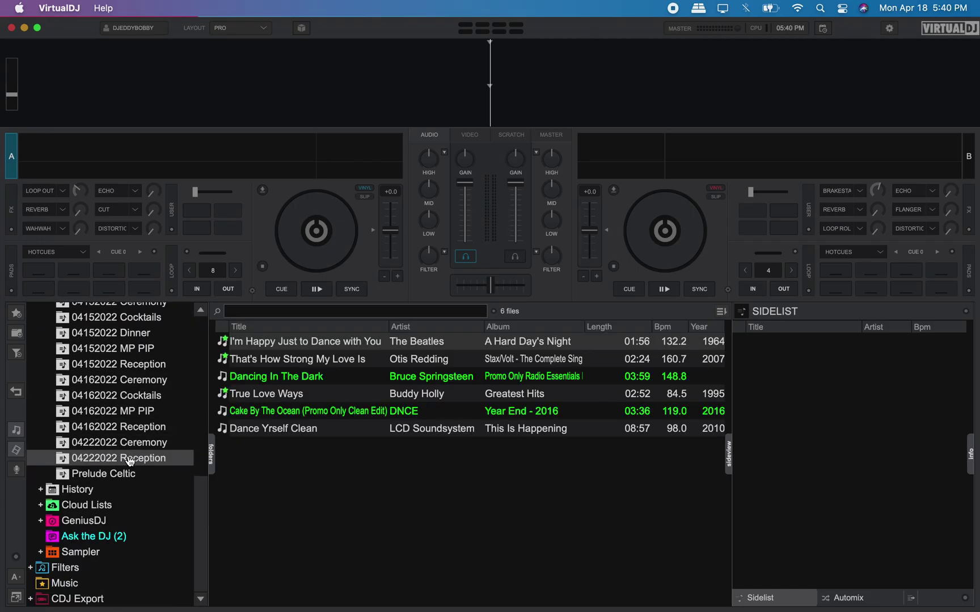
pyautogui.click(98, 537)
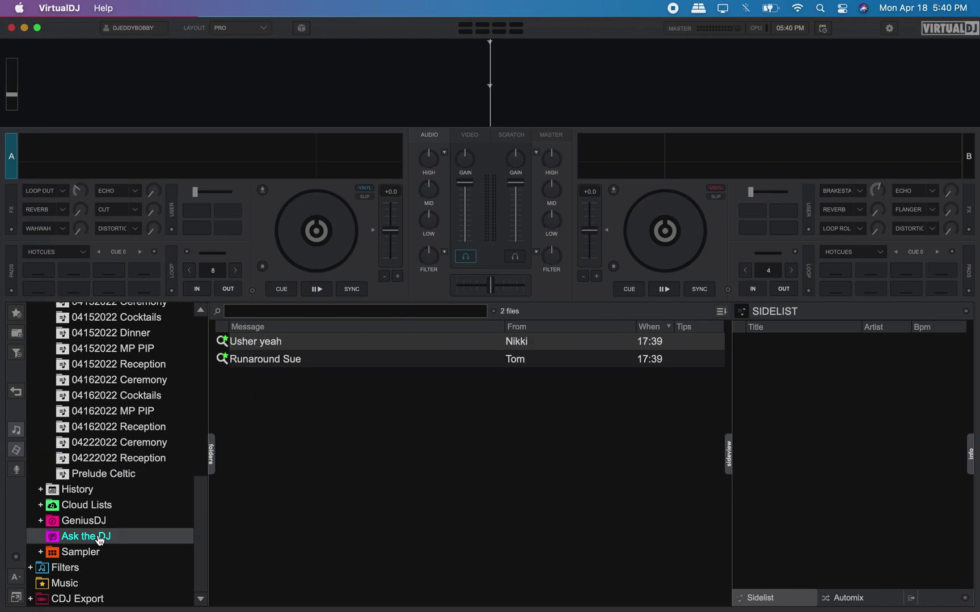
pyautogui.doubleClick(293, 342)
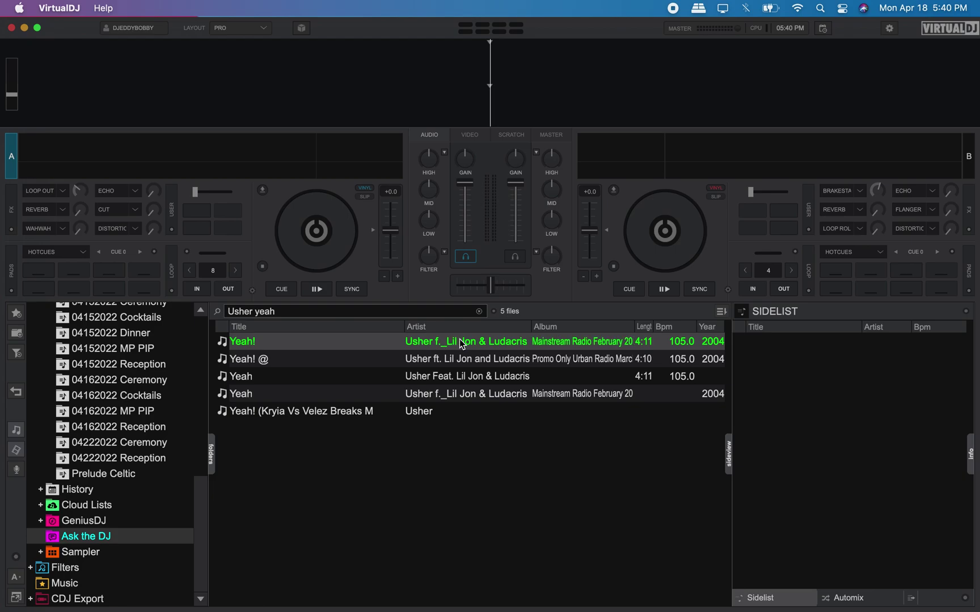
# Load Yeah! onto deck A, preview it, cue it, and clear the search
pyautogui.moveTo(458, 339); pyautogui.dragTo(314, 281)
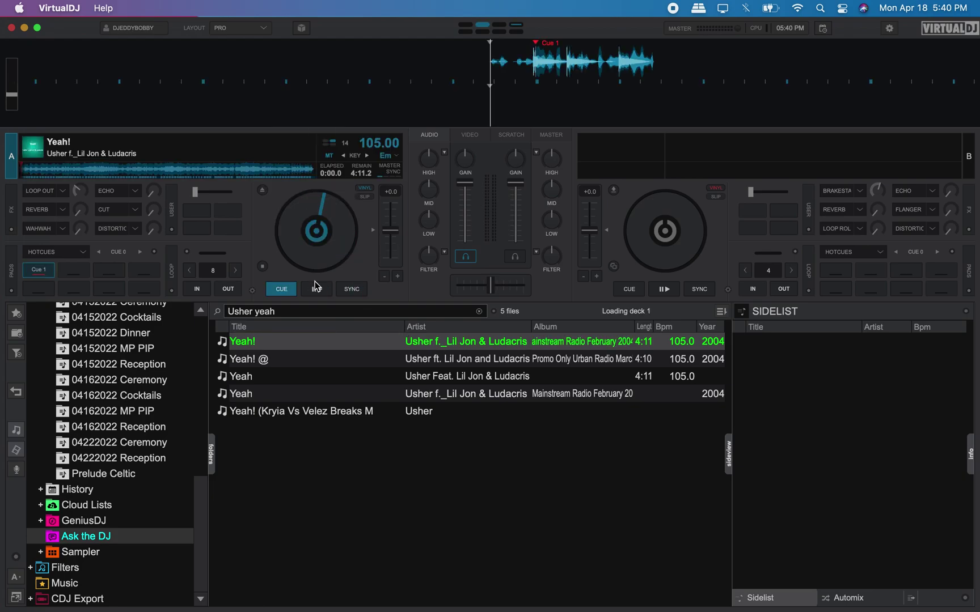
pyautogui.click(318, 289)
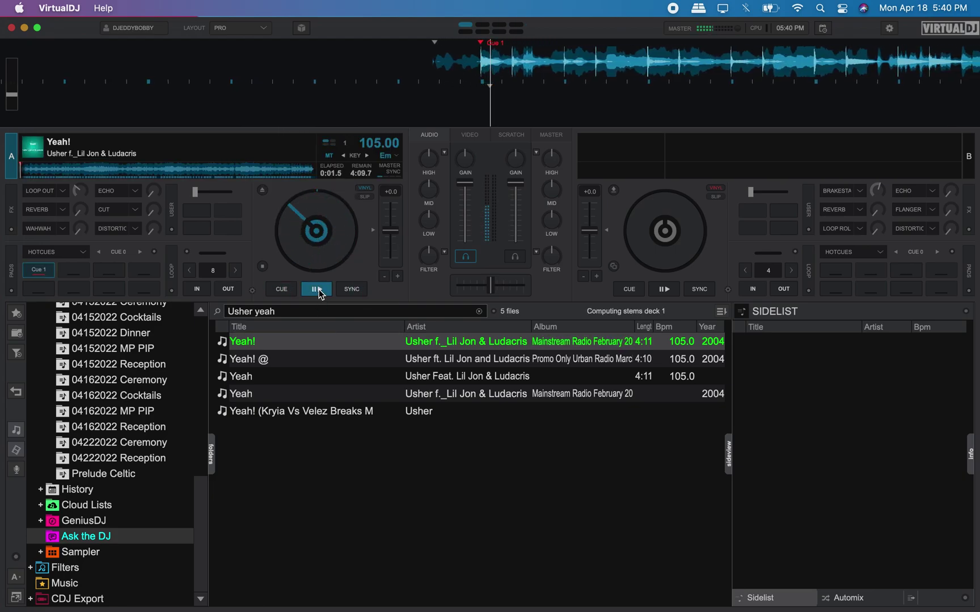
pyautogui.click(286, 289)
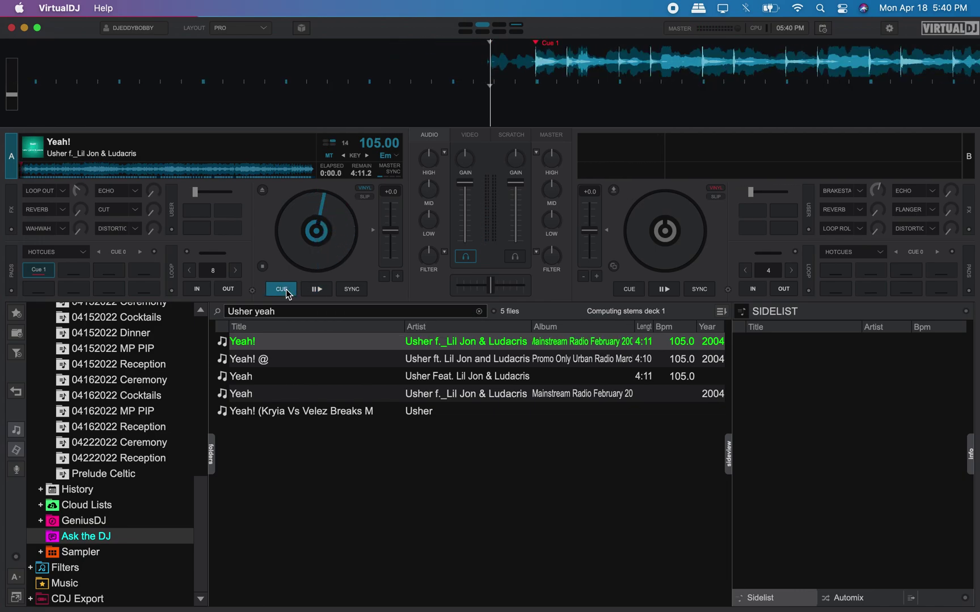
pyautogui.click(480, 312)
# Search for Runaround Sue, load Dion's track onto deck A, preview it, then clear the search
pyautogui.click(282, 360)
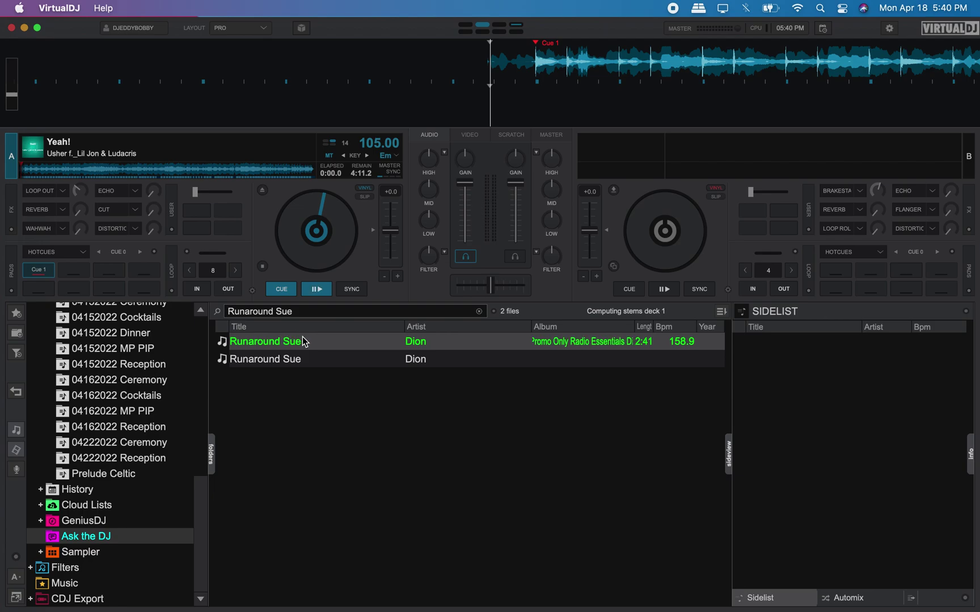
pyautogui.moveTo(303, 341); pyautogui.dragTo(271, 218)
pyautogui.click(318, 289)
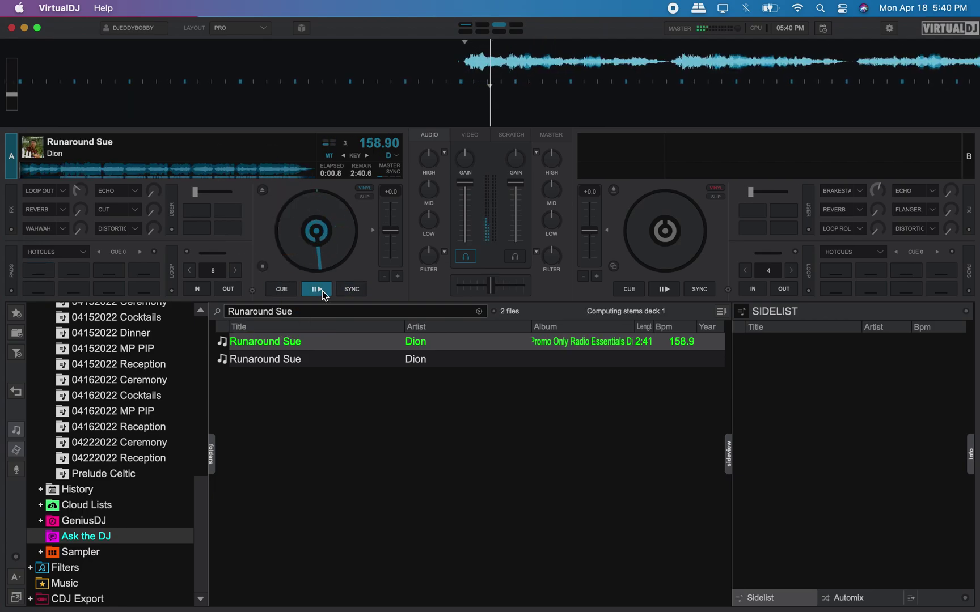
pyautogui.click(282, 288)
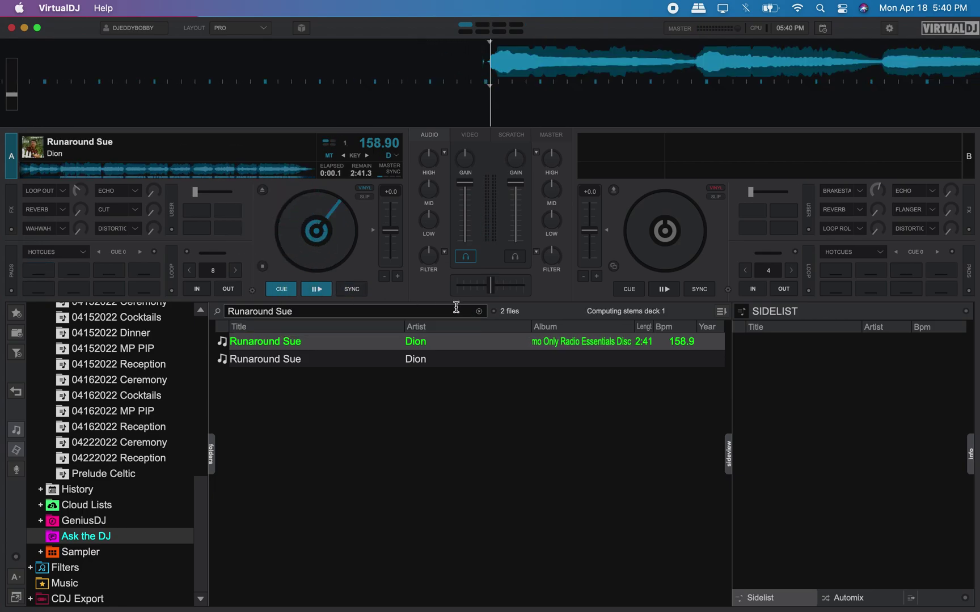
pyautogui.click(479, 312)
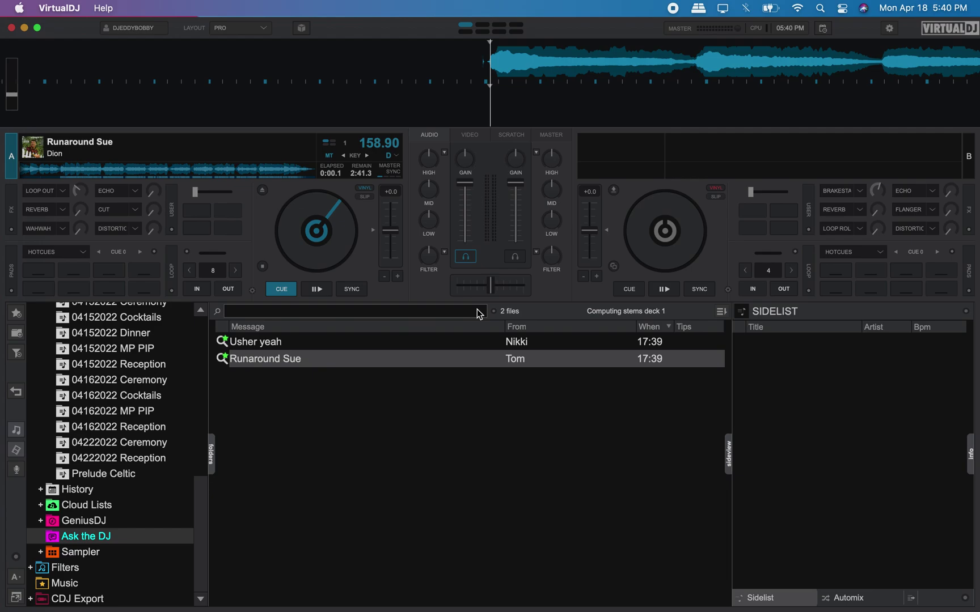
# Remove the Usher yeah request and open a reply box for the Runaround Sue request
pyautogui.rightClick(274, 344)
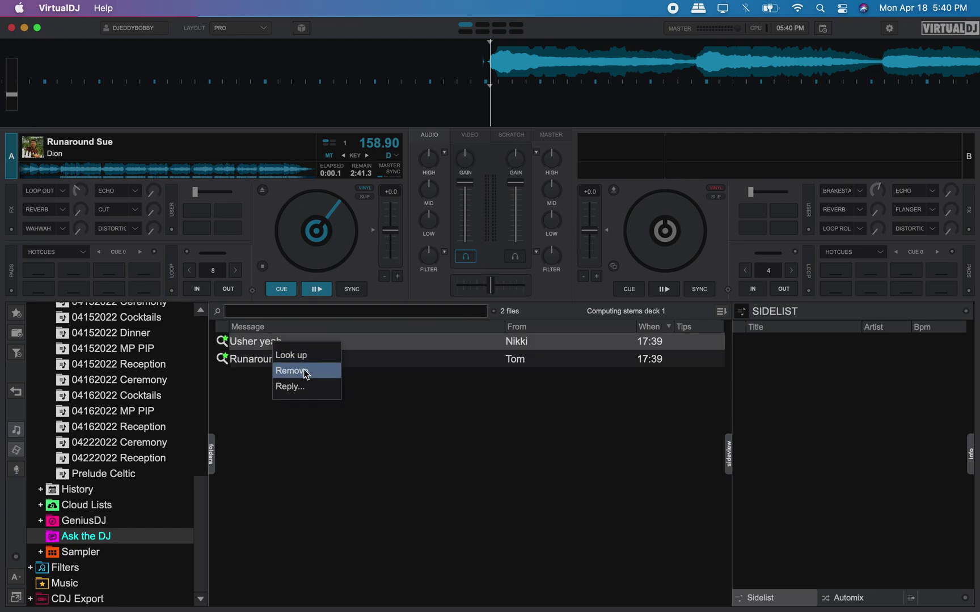
pyautogui.click(306, 372)
pyautogui.rightClick(278, 340)
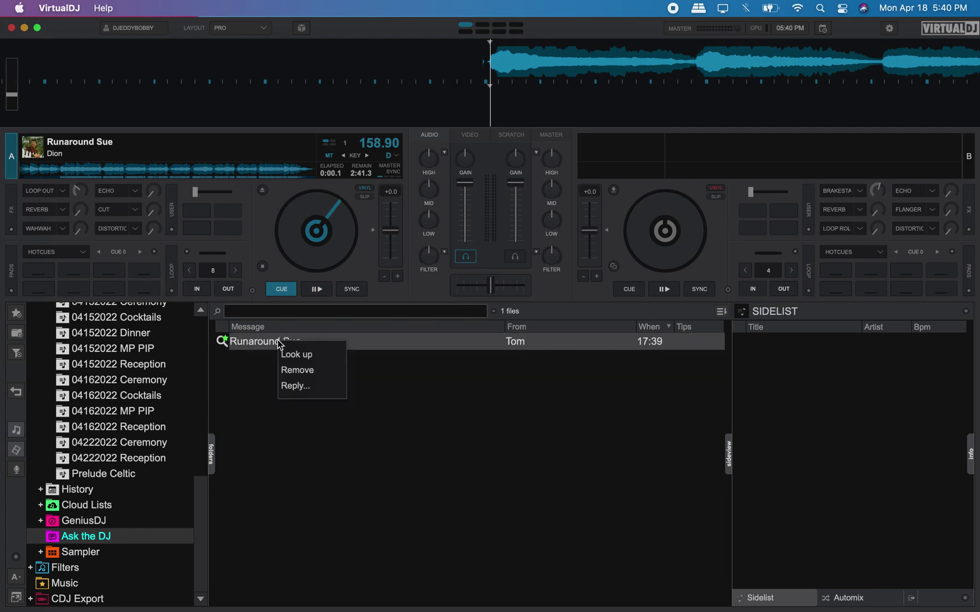
pyautogui.click(311, 387)
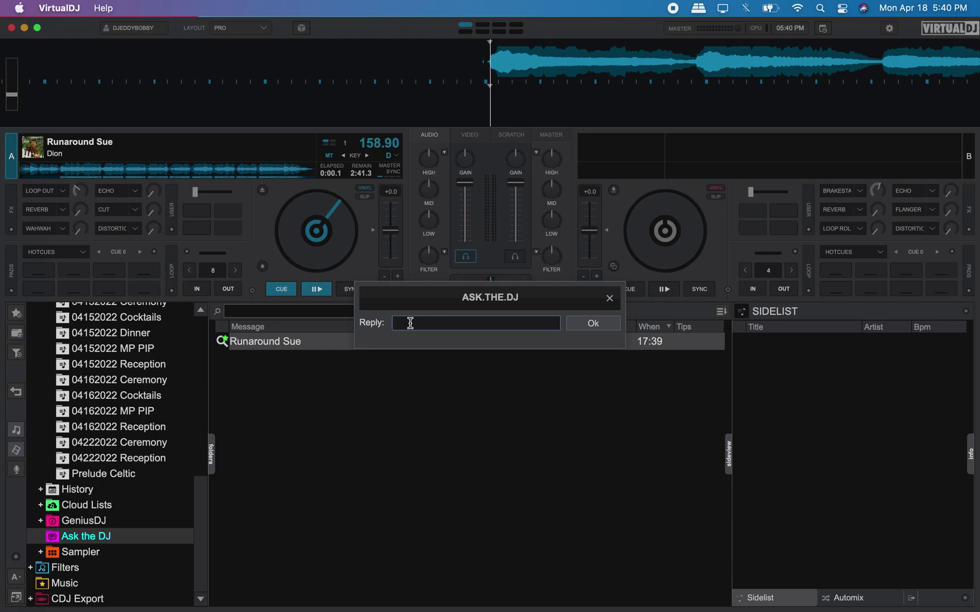
pyautogui.click(610, 298)
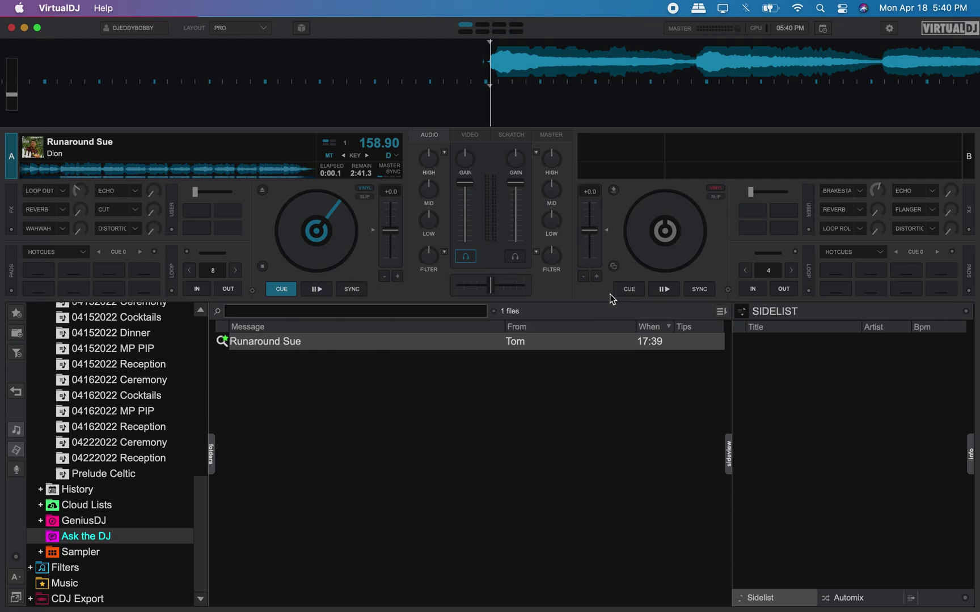
pyautogui.rightClick(388, 345)
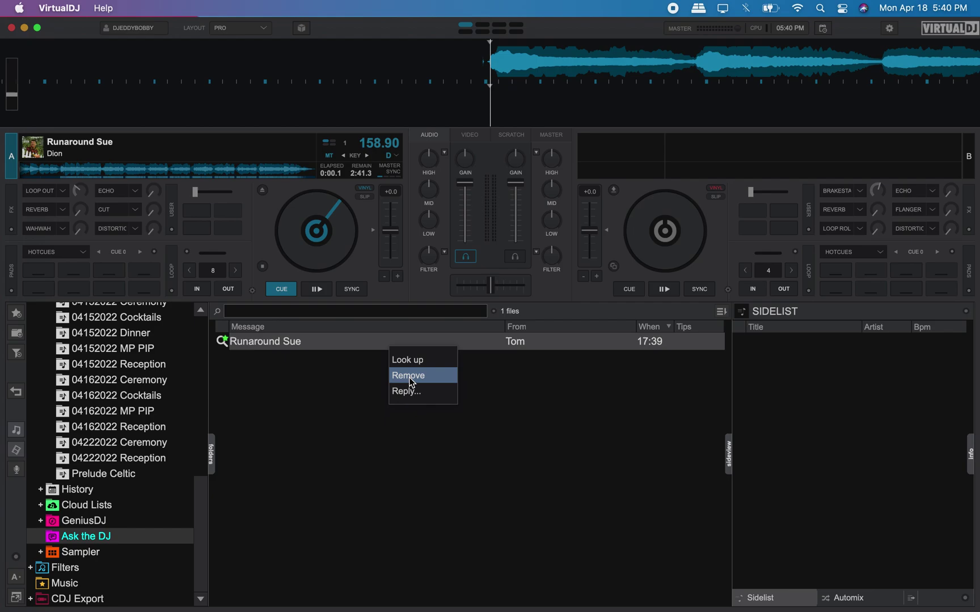
pyautogui.click(411, 393)
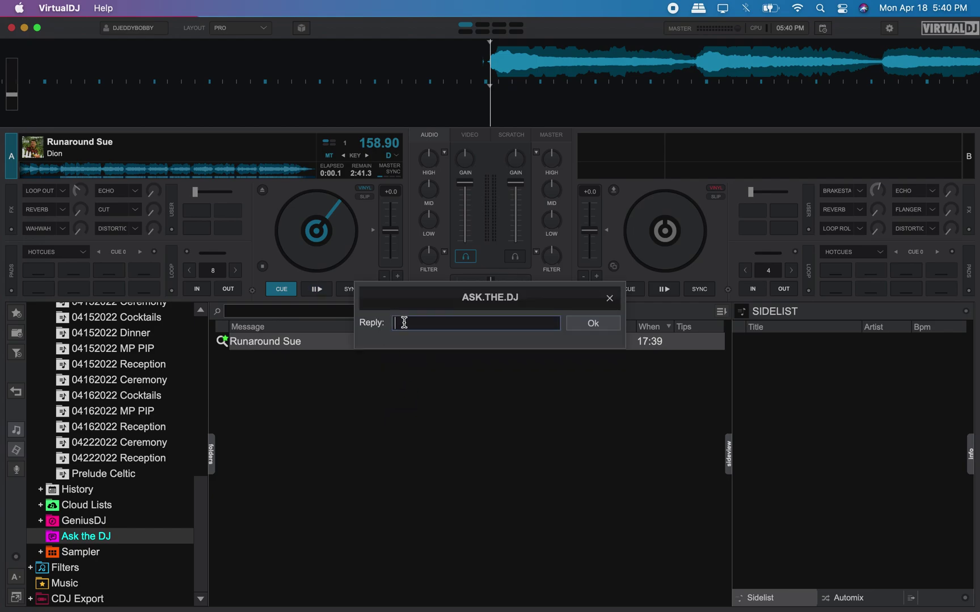
# Send the requester a thank-you reply saying the song is coming in the next 2 songs
pyautogui.write('Thanks Tom, Song comming in ne')
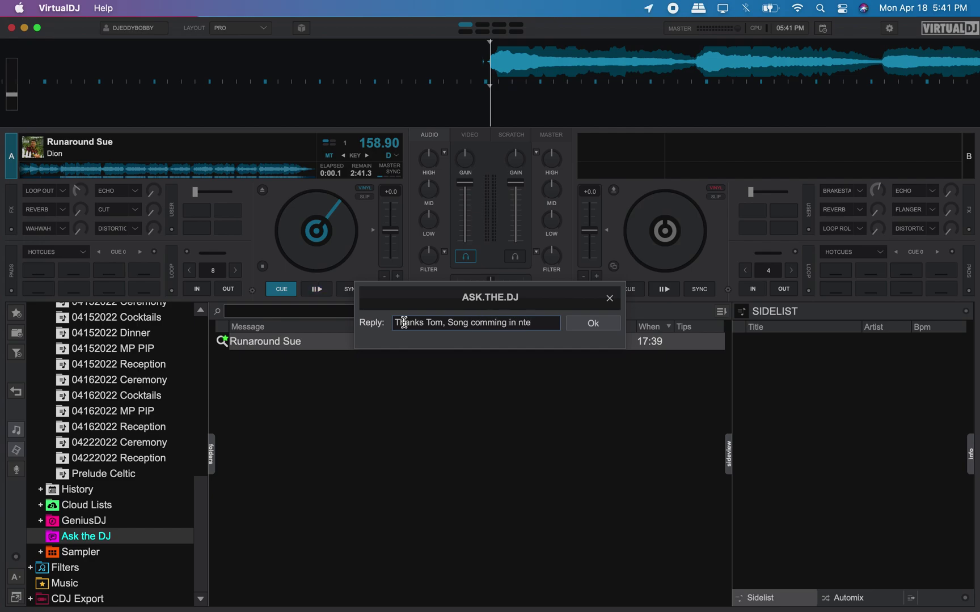
pyautogui.write('xt 3')
pyautogui.press('BackSpace')
pyautogui.write('2 songs')
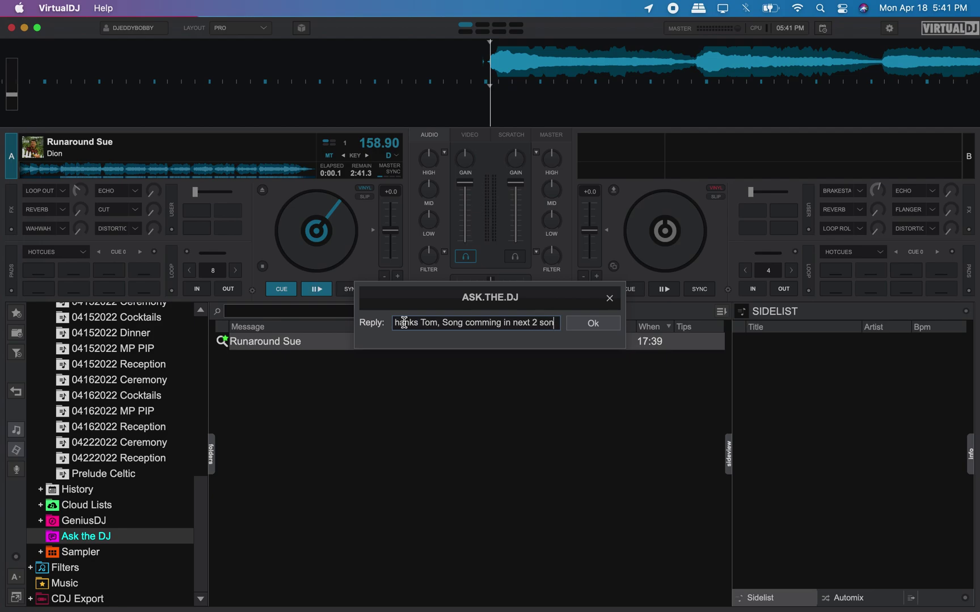
pyautogui.click(587, 324)
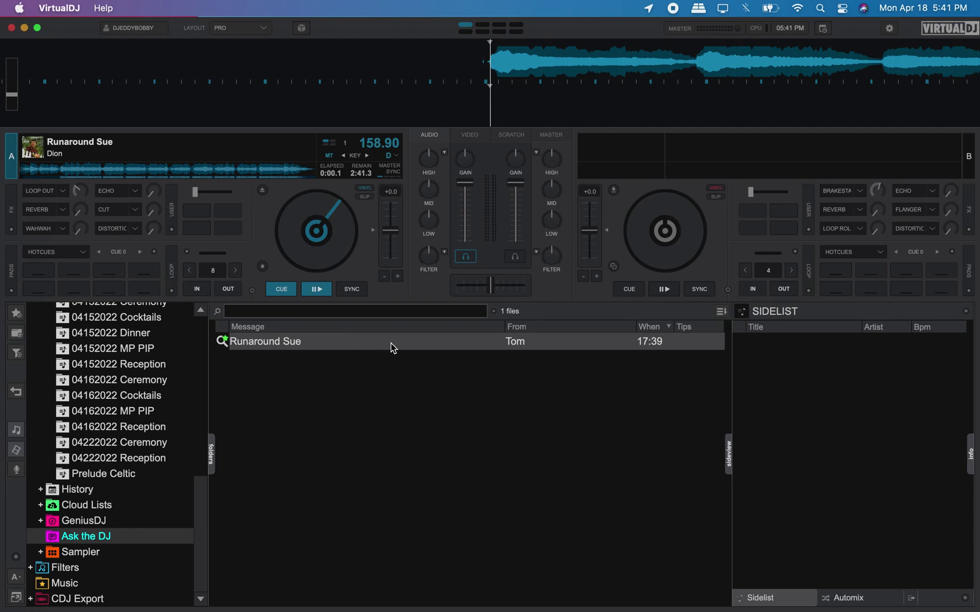
# Delete the answered Runaround Sue message via its context menu, then close the VirtualDJ window
pyautogui.rightClick(355, 340)
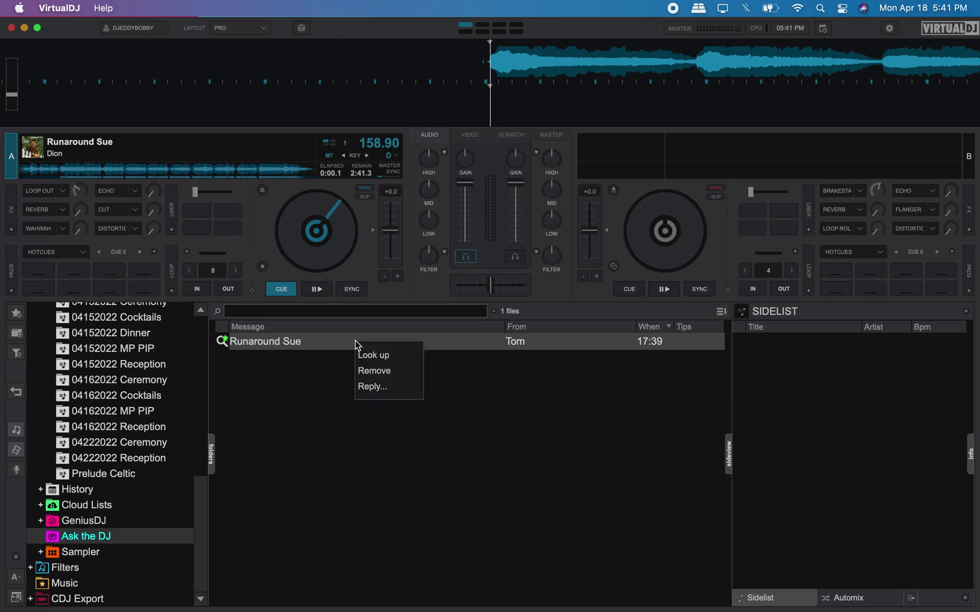
pyautogui.click(380, 372)
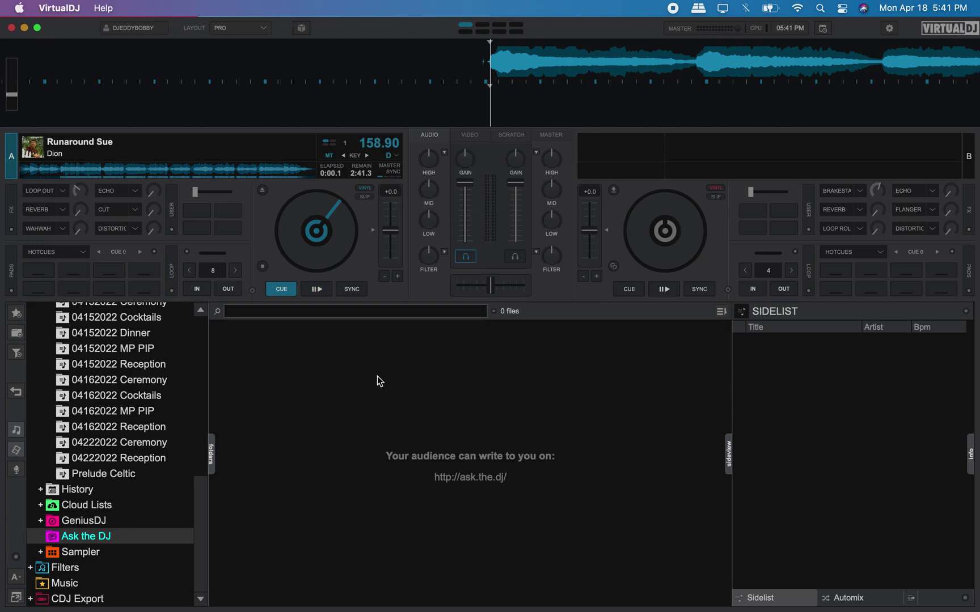
pyautogui.click(12, 28)
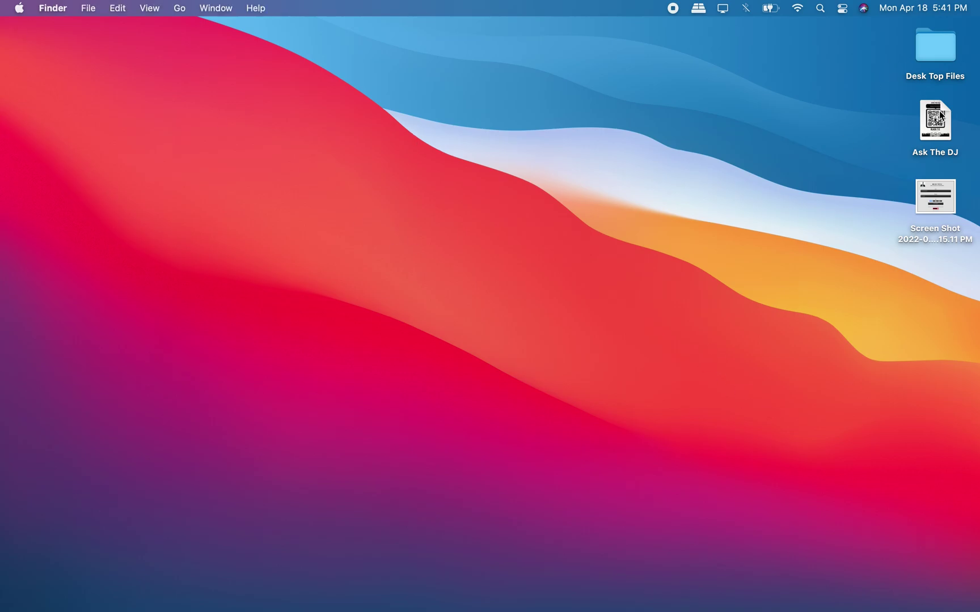
# Launch Safari and search Google for 'qr code generator'
pyautogui.moveTo(854, 589)
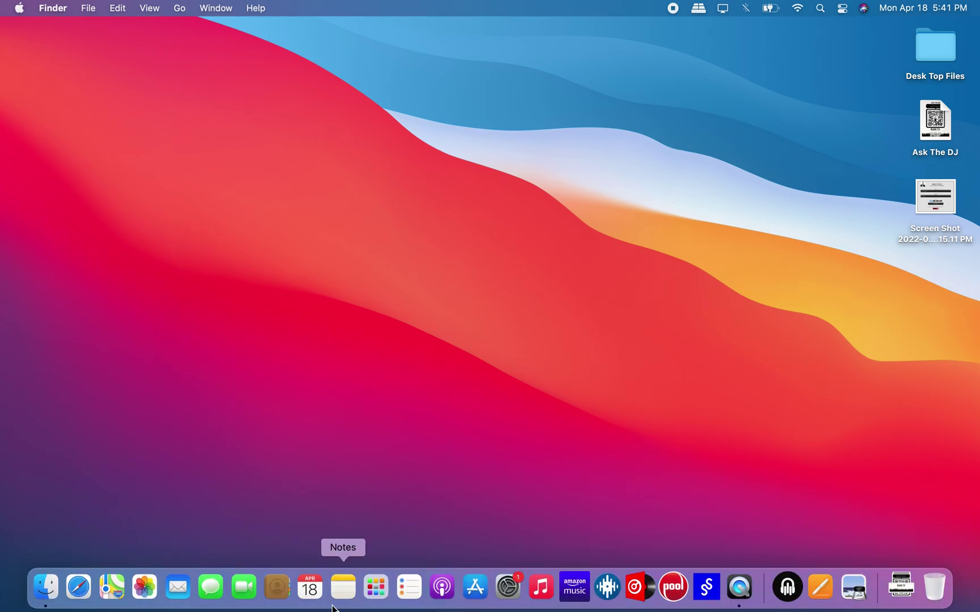
pyautogui.click(80, 591)
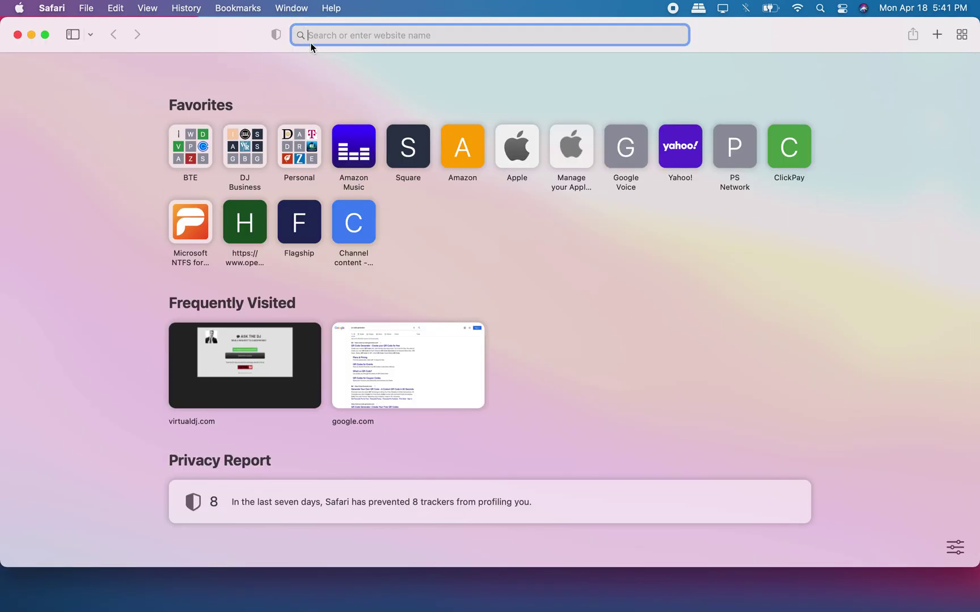
pyautogui.write('Rq')
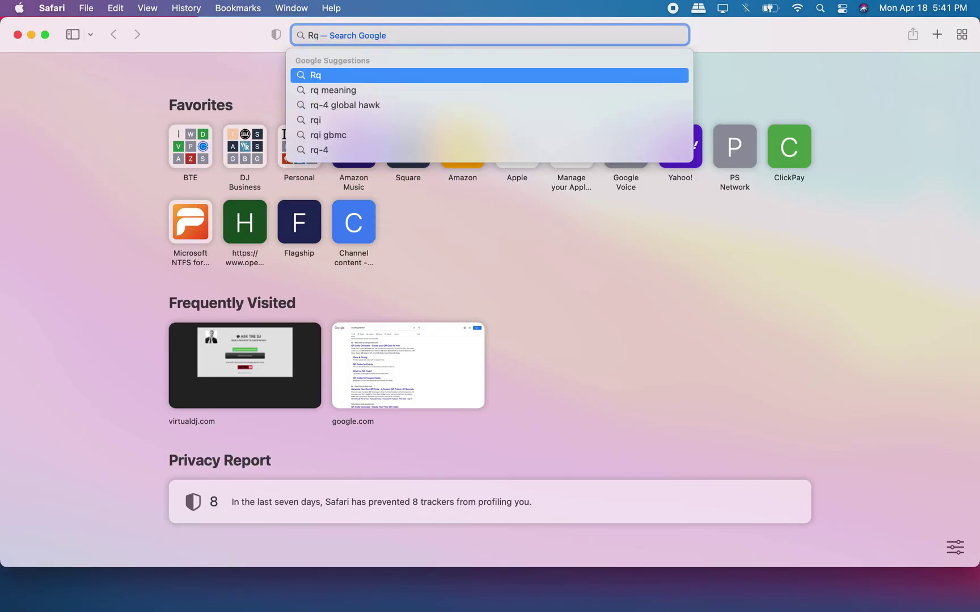
pyautogui.press('BackSpace')
pyautogui.press('BackSpace')
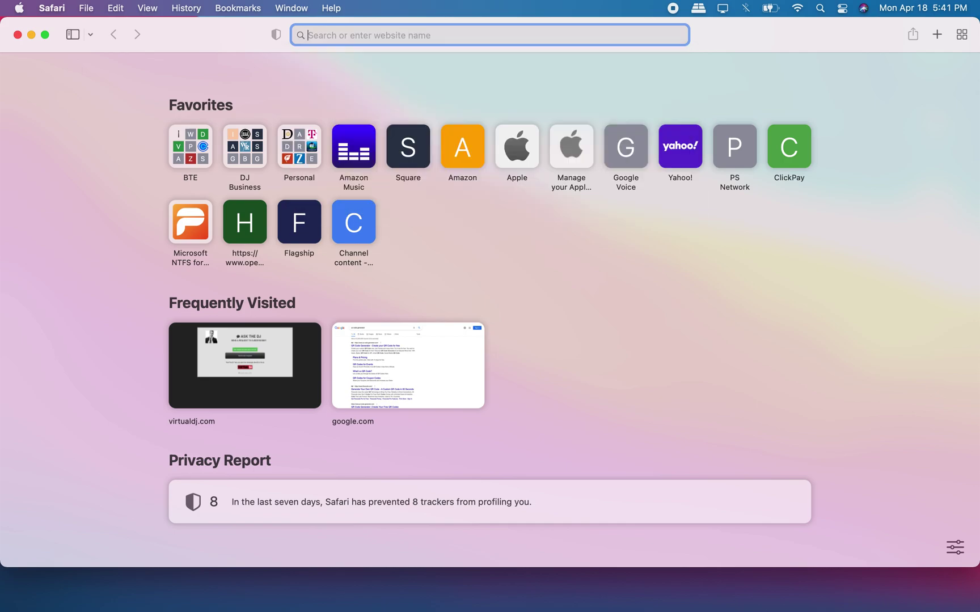
pyautogui.write('QR')
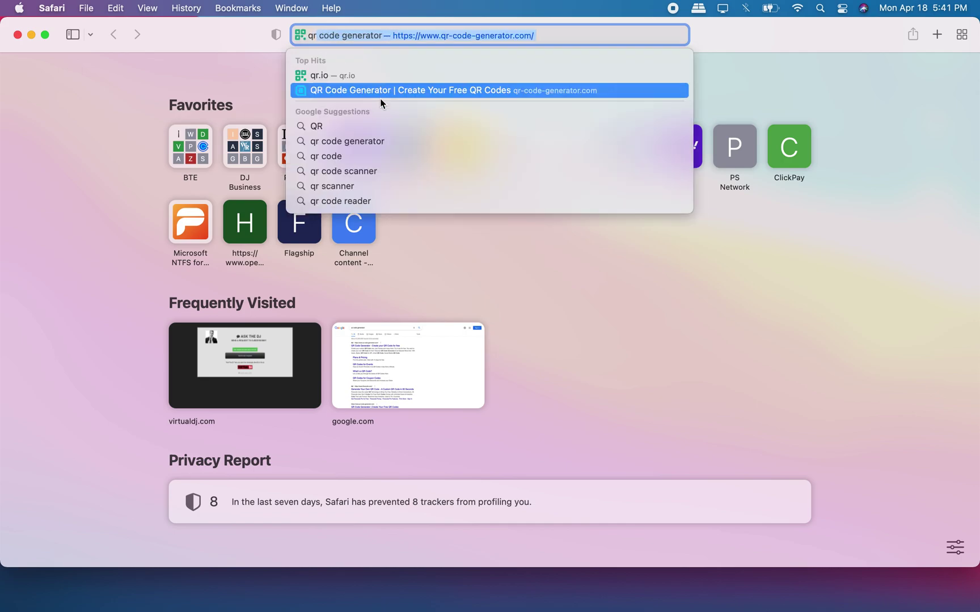
pyautogui.click(366, 141)
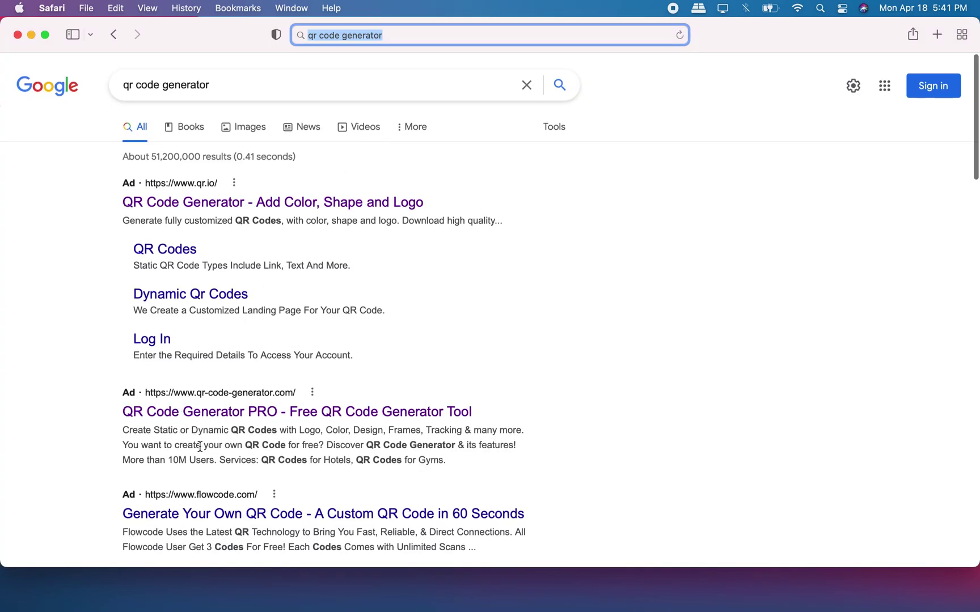
# Open the QR.io generator page from the search results
pyautogui.scroll(-3, 200, 451)
pyautogui.scroll(2, 196, 267)
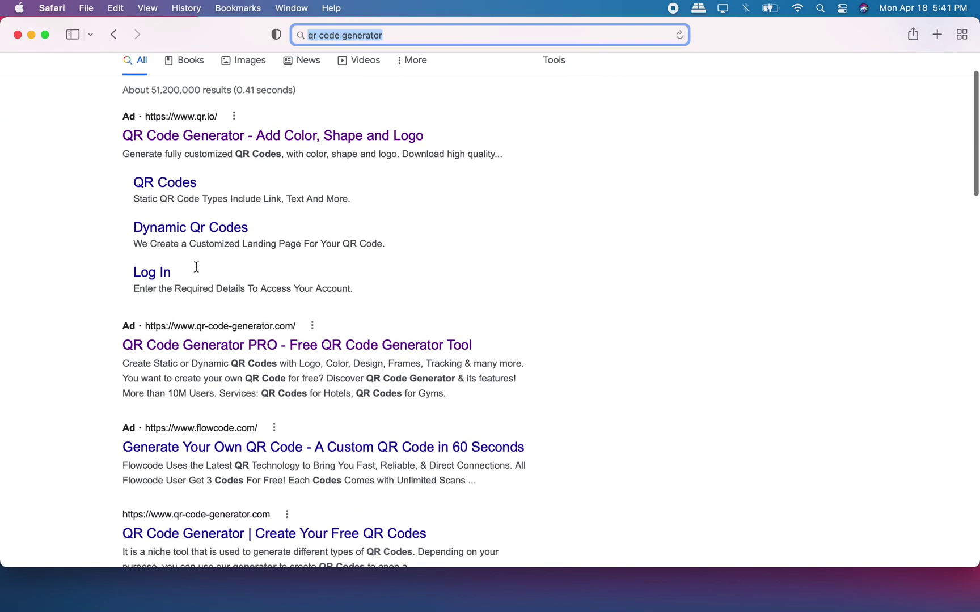
pyautogui.click(176, 125)
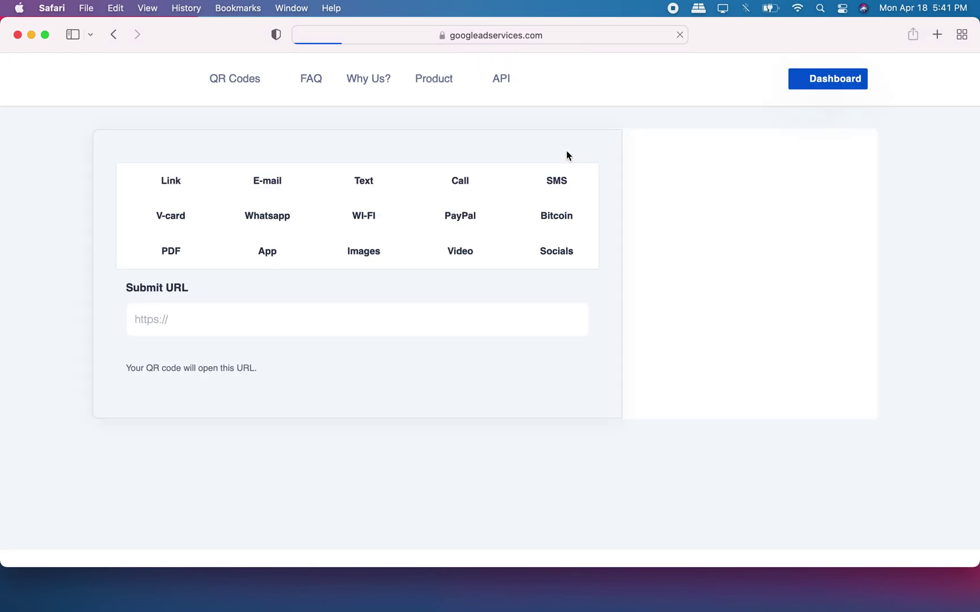
# Generate a QR.io code for the pasted virtualdj.com Ask the DJ link, then quit Safari
pyautogui.click(196, 343)
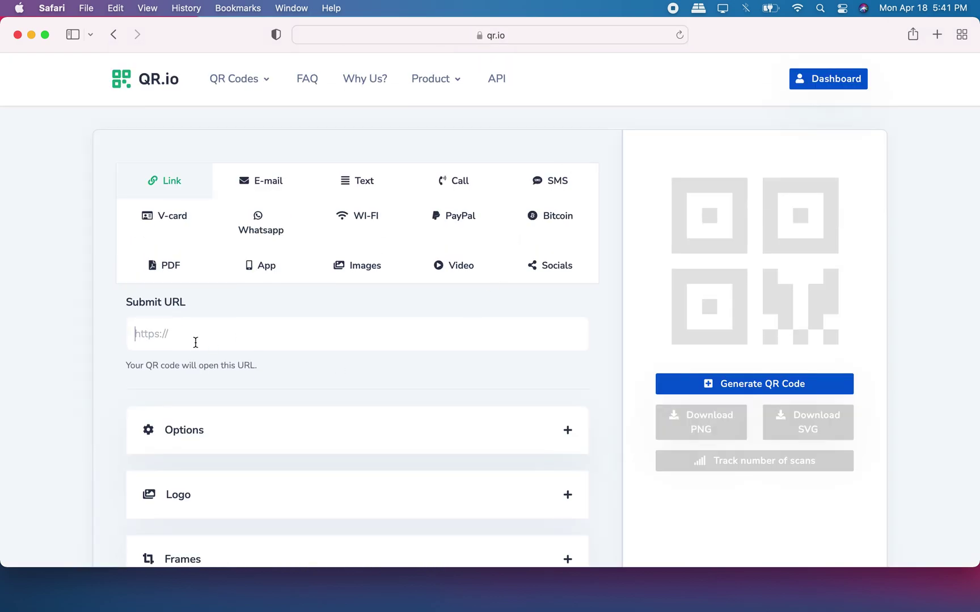
pyautogui.write('https://www.virtualdj.com/ask/DJEddyBobby')
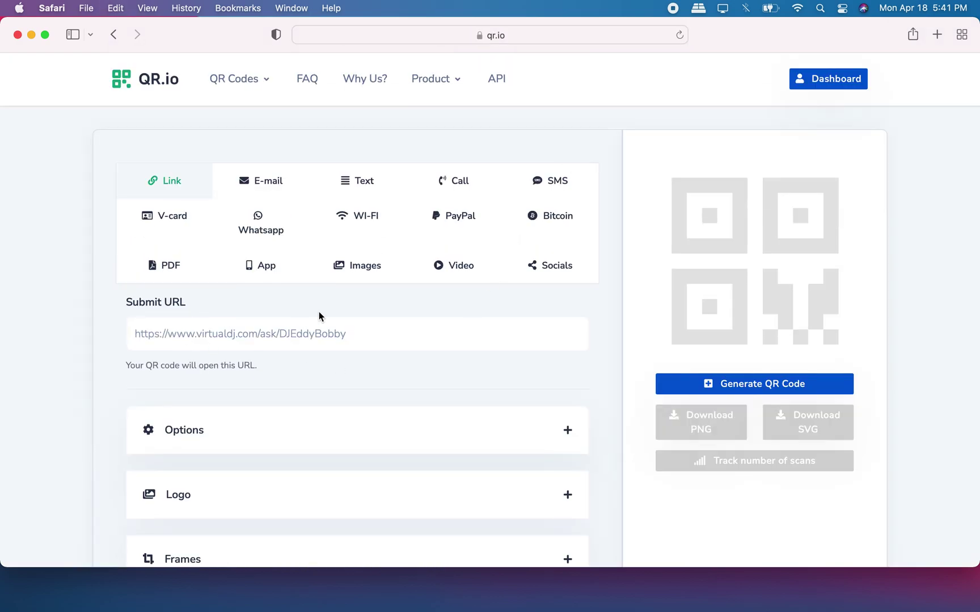
pyautogui.click(706, 384)
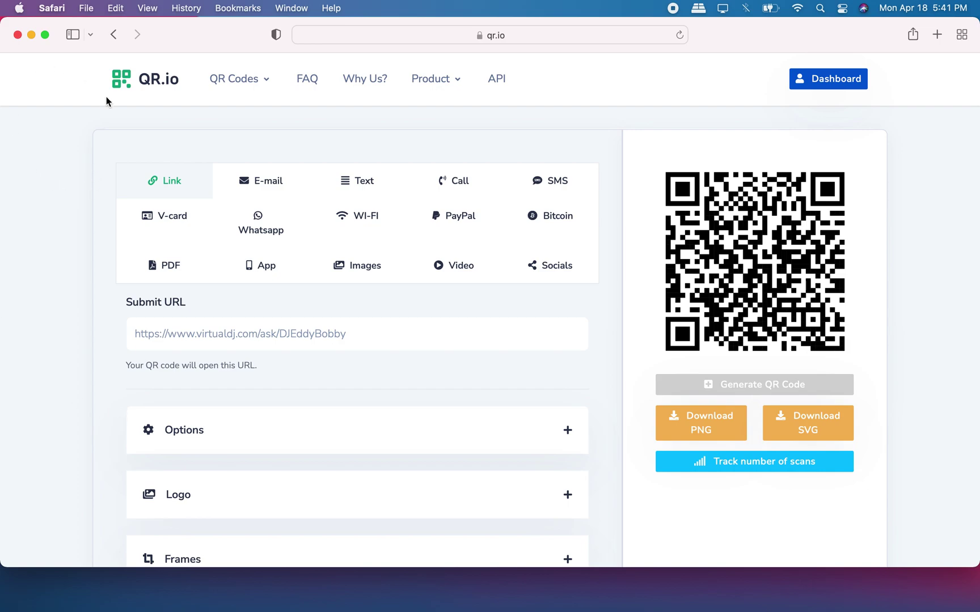
pyautogui.click(53, 7)
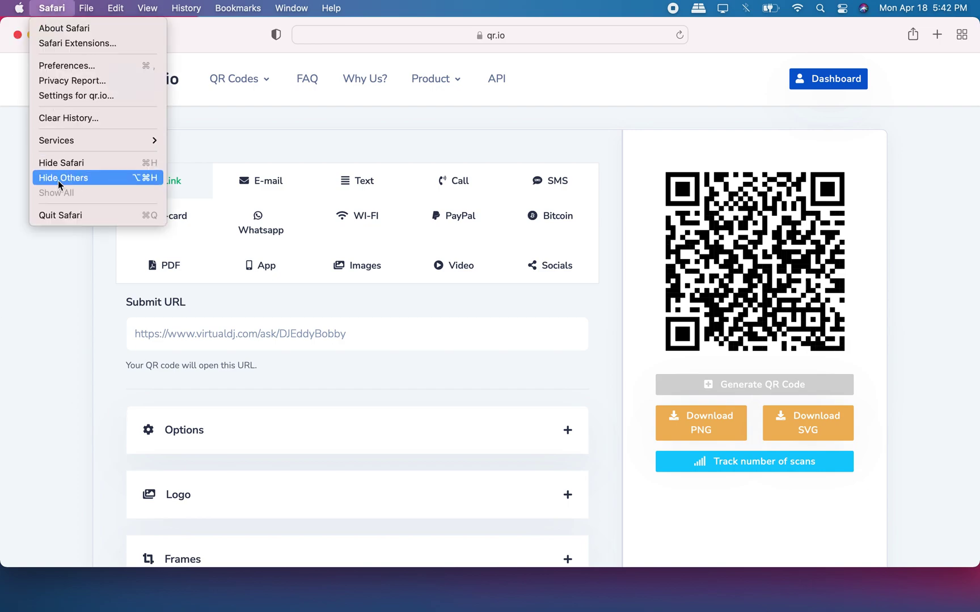
pyautogui.click(64, 215)
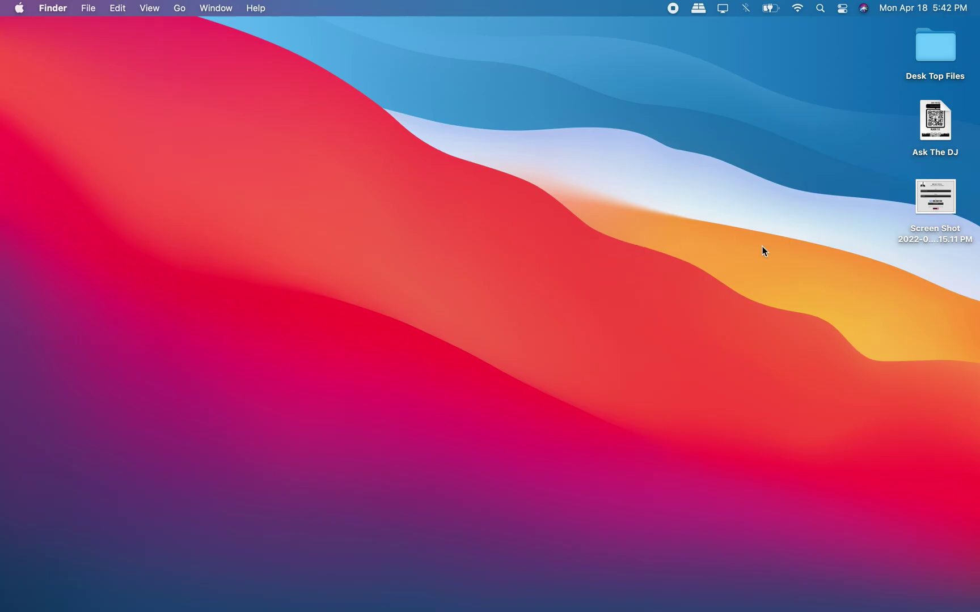
pyautogui.doubleClick(935, 120)
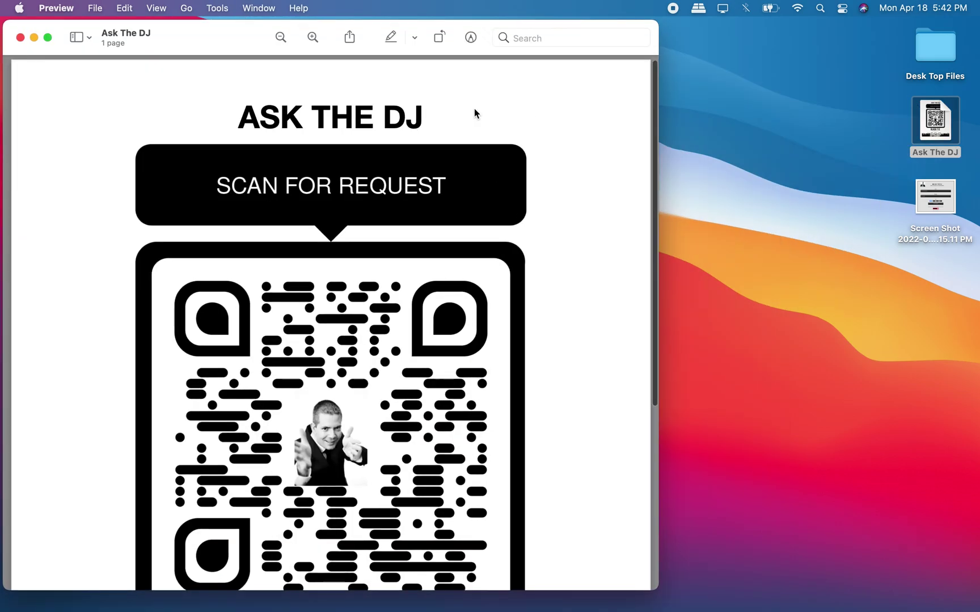
pyautogui.moveTo(202, 43); pyautogui.dragTo(364, 40)
pyautogui.scroll(-5, 372, 339)
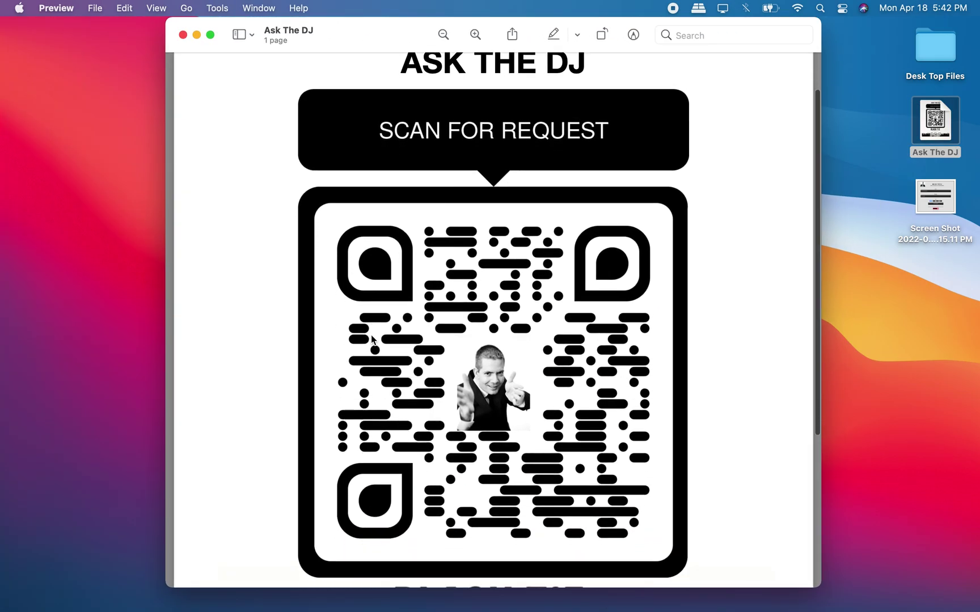
pyautogui.scroll(5, 371, 339)
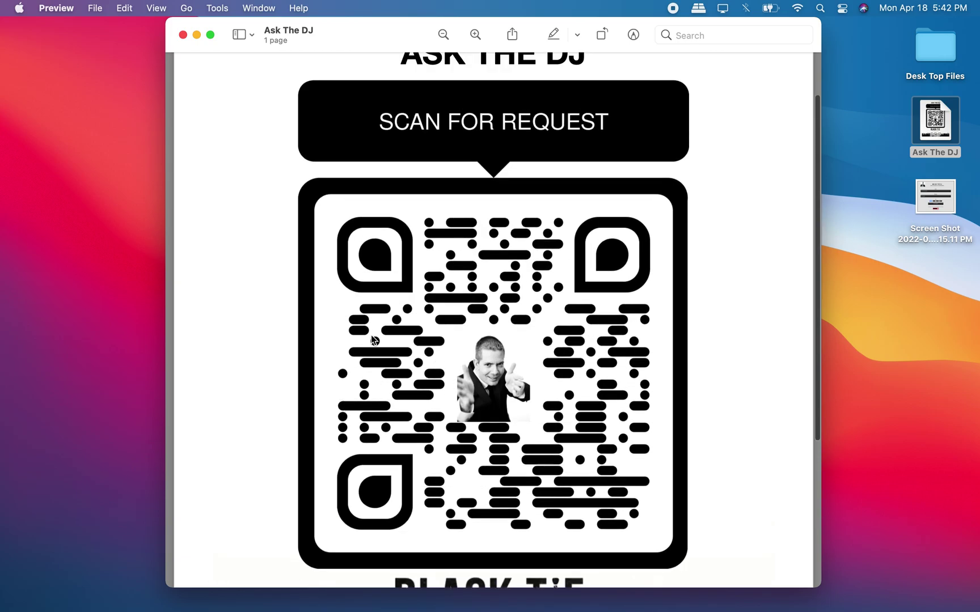
pyautogui.scroll(-5, 372, 340)
pyautogui.scroll(5, 371, 339)
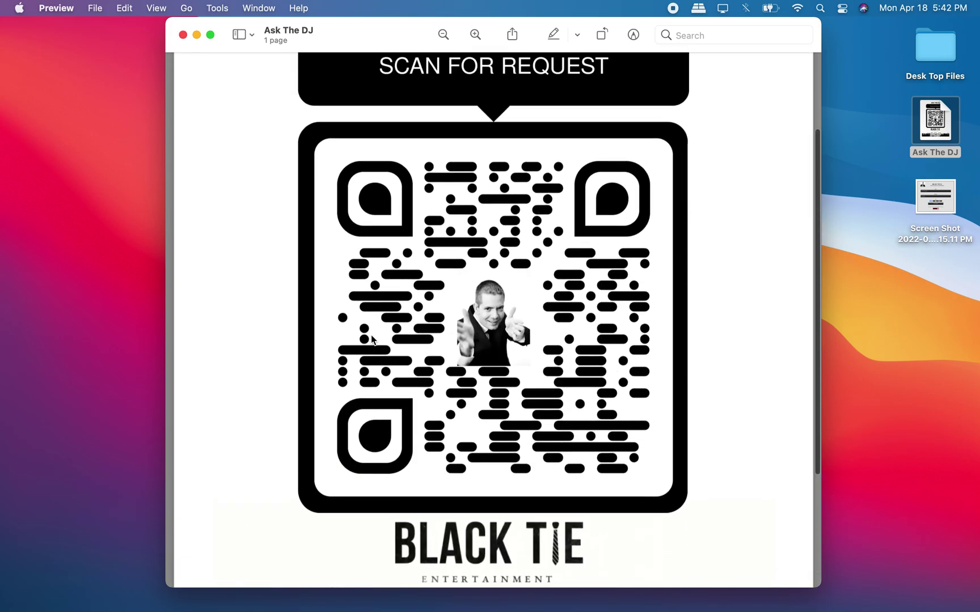
pyautogui.scroll(1, 371, 338)
pyautogui.scroll(-3, 372, 338)
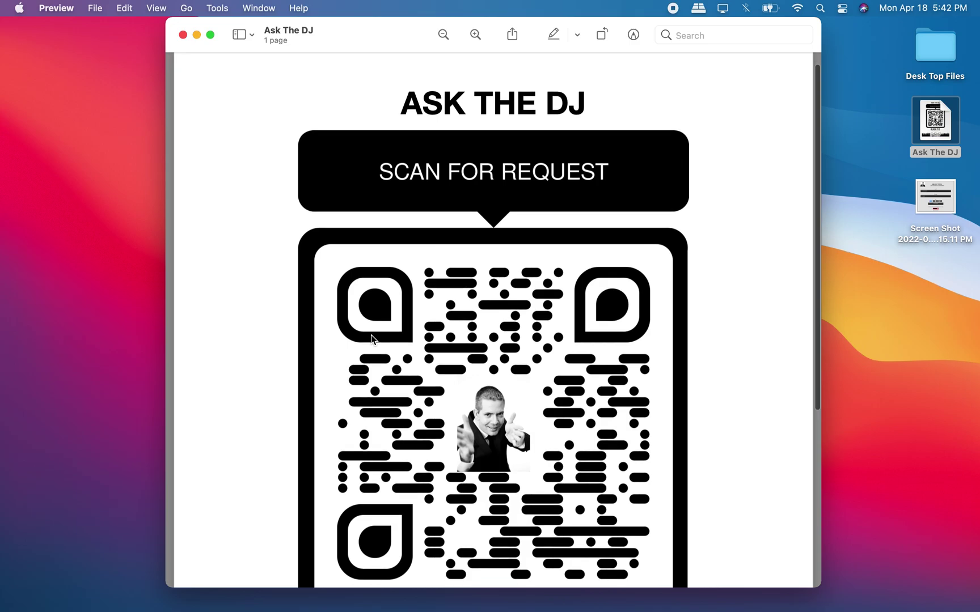
pyautogui.scroll(-3, 371, 337)
pyautogui.scroll(5, 371, 338)
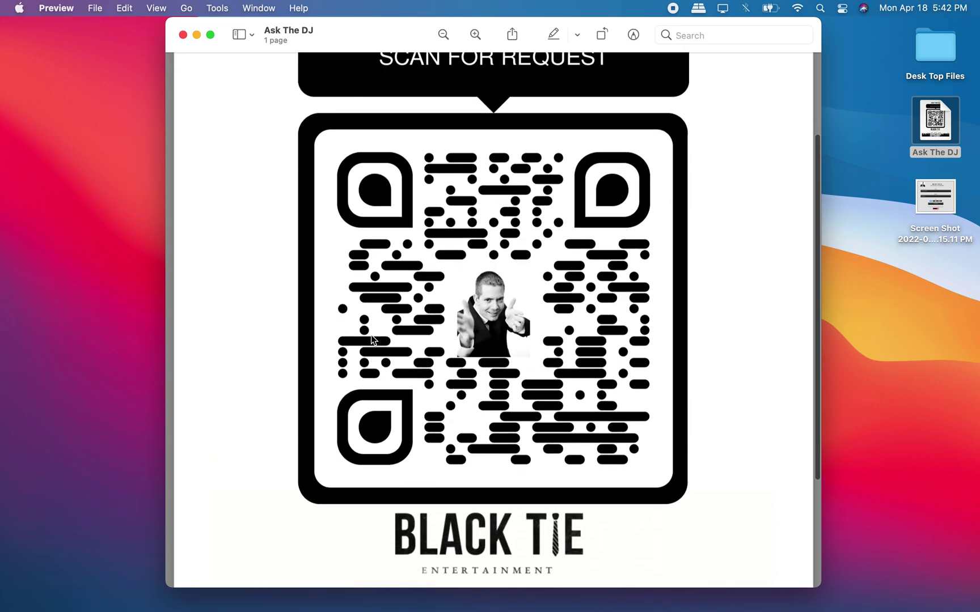
pyautogui.scroll(1, 372, 339)
pyautogui.scroll(-4, 371, 339)
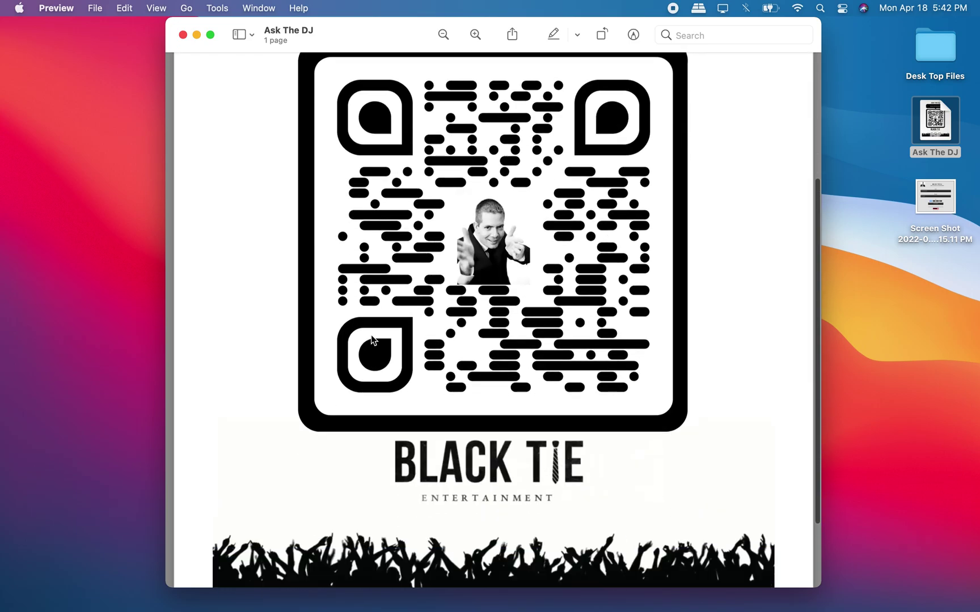
pyautogui.scroll(4, 371, 339)
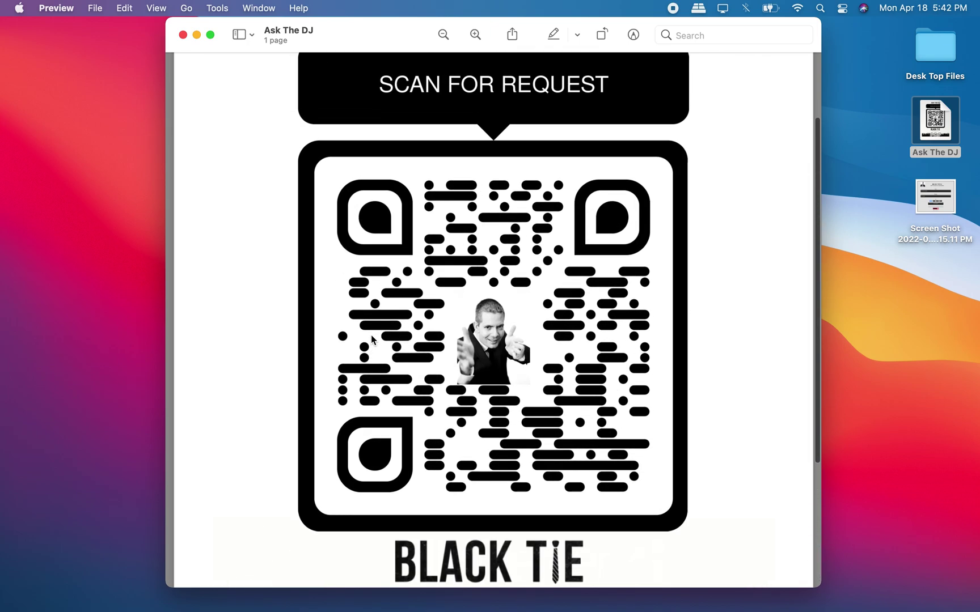
pyautogui.scroll(3, 371, 339)
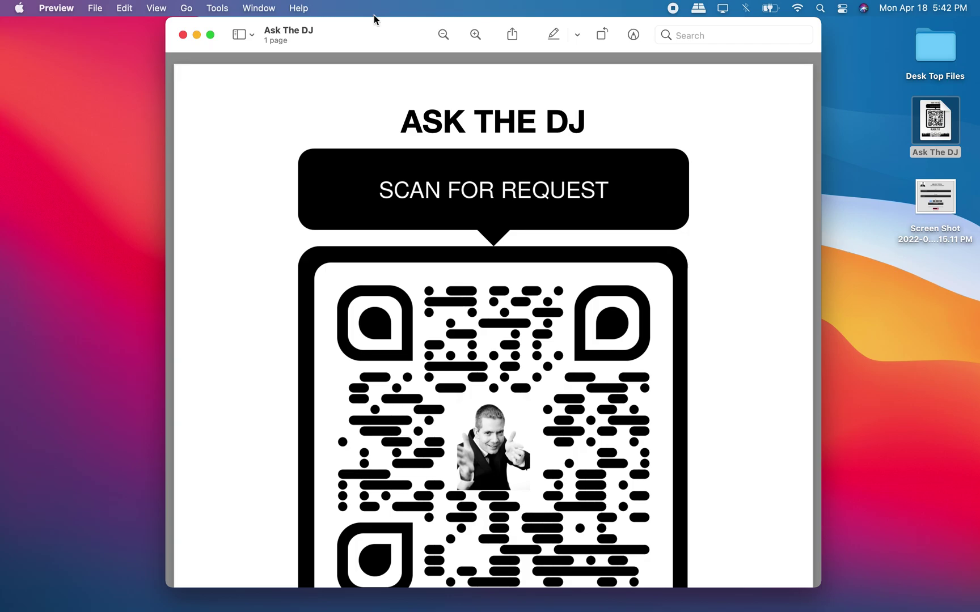
pyautogui.click(183, 35)
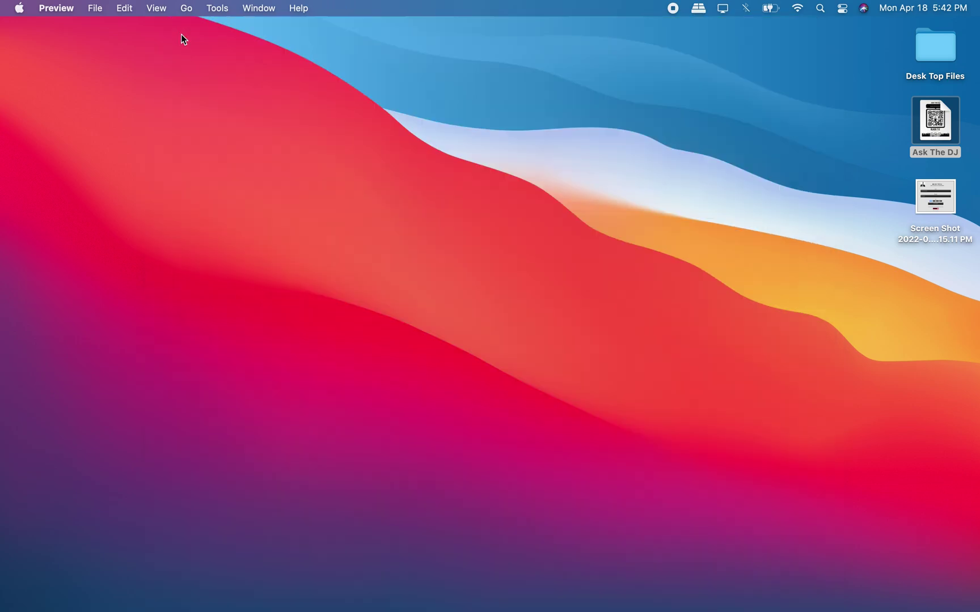